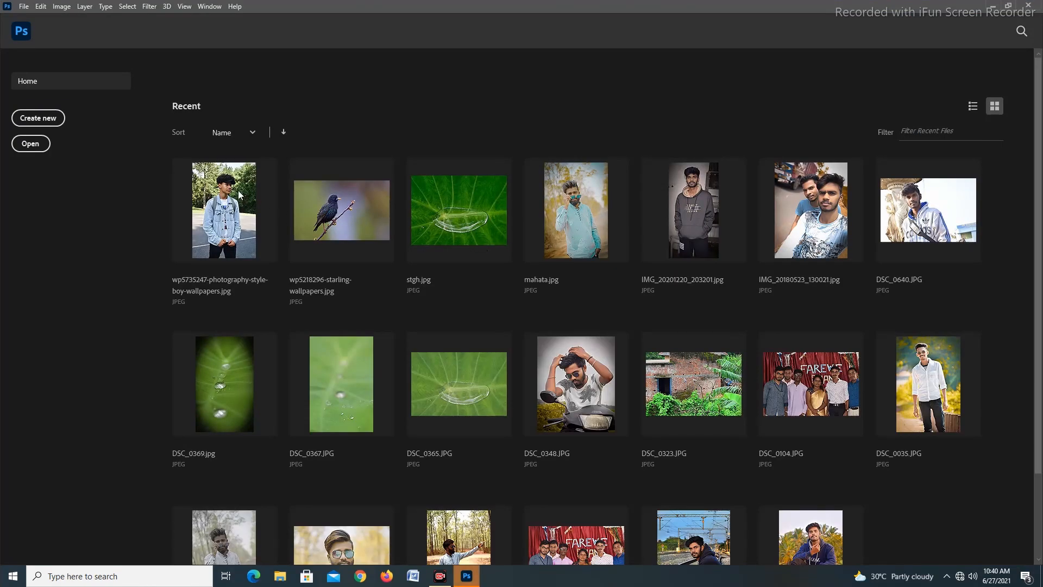
Open wp5735247-photography-style-boy-wallpapers.jpg from the recent files and duplicate its Background layer
click(227, 208)
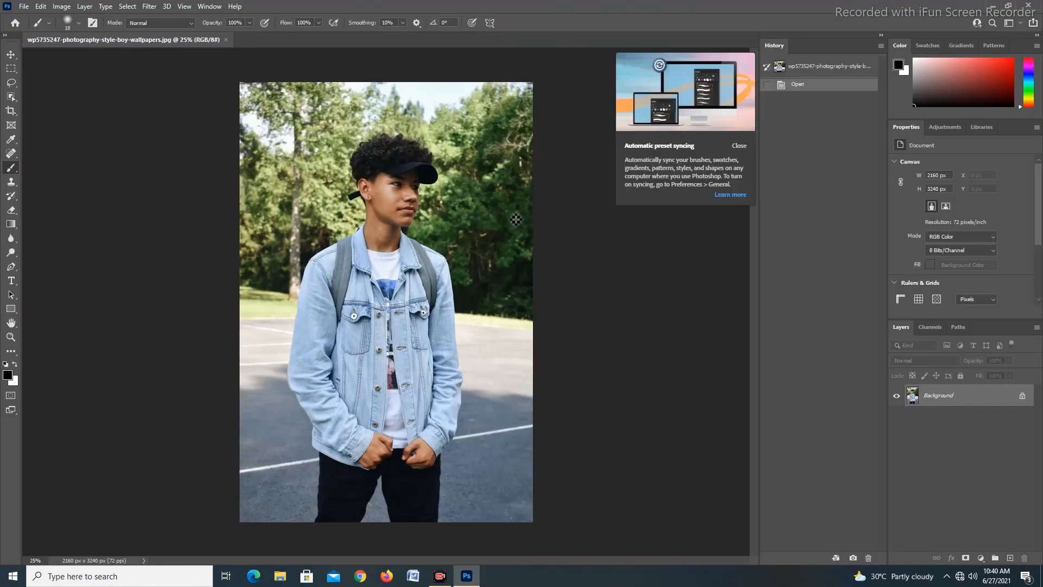
click(737, 147)
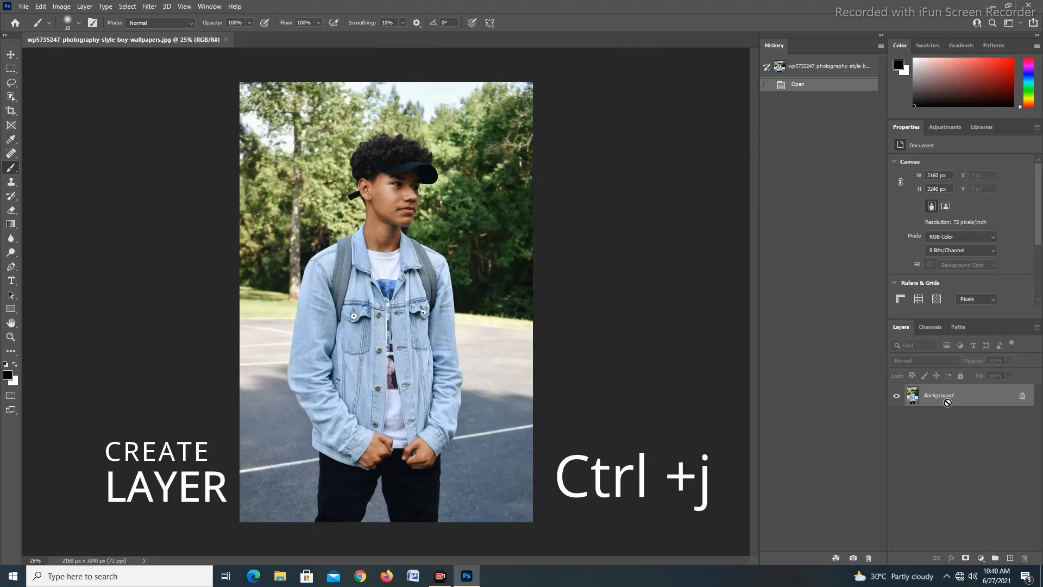
key(ctrl+j)
Select the man automatically with Select Subject on the Background layer and switch to the Object Selection tool
click(913, 418)
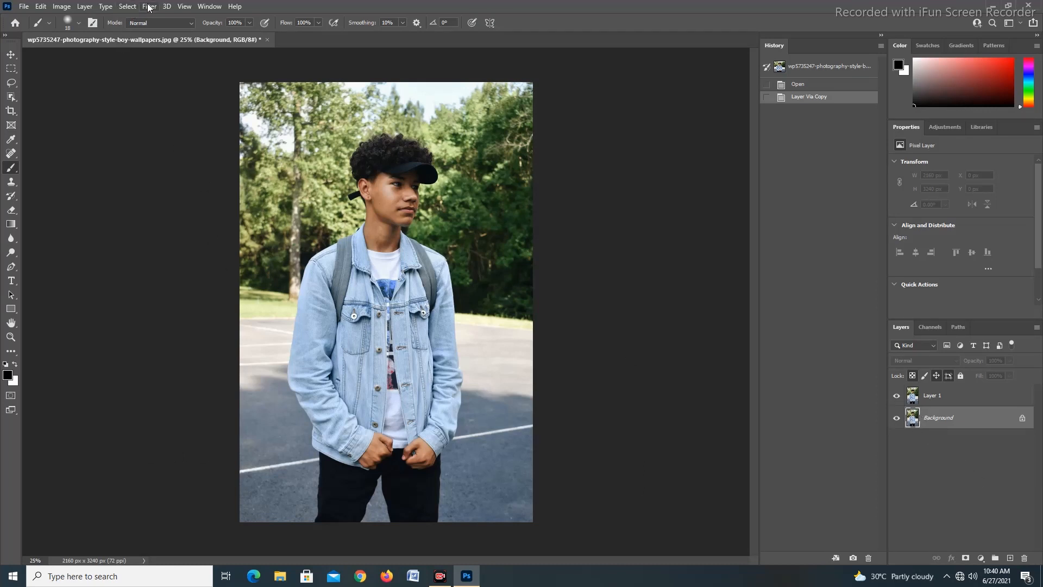
click(127, 6)
click(154, 134)
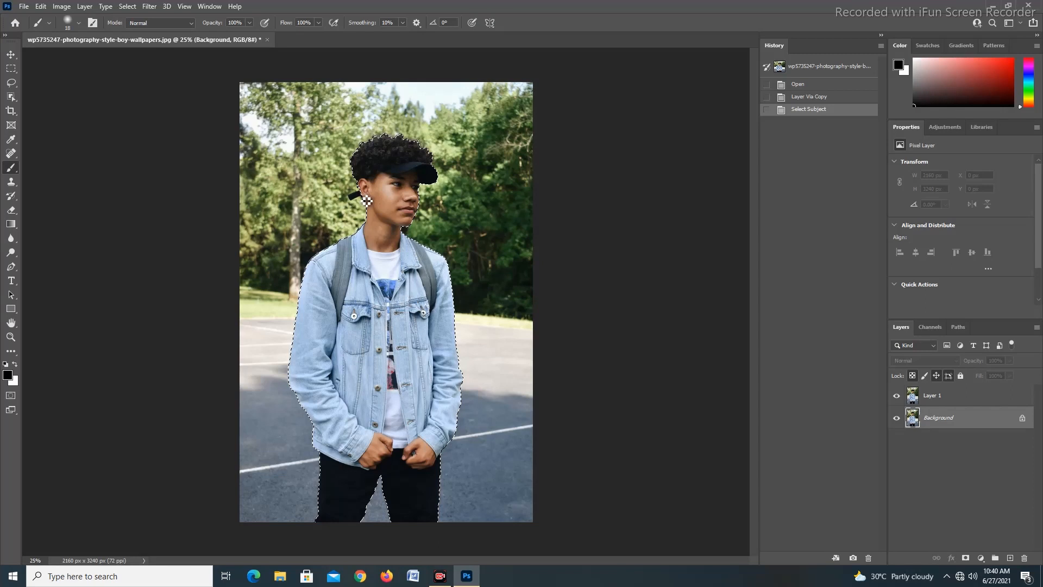
key(w)
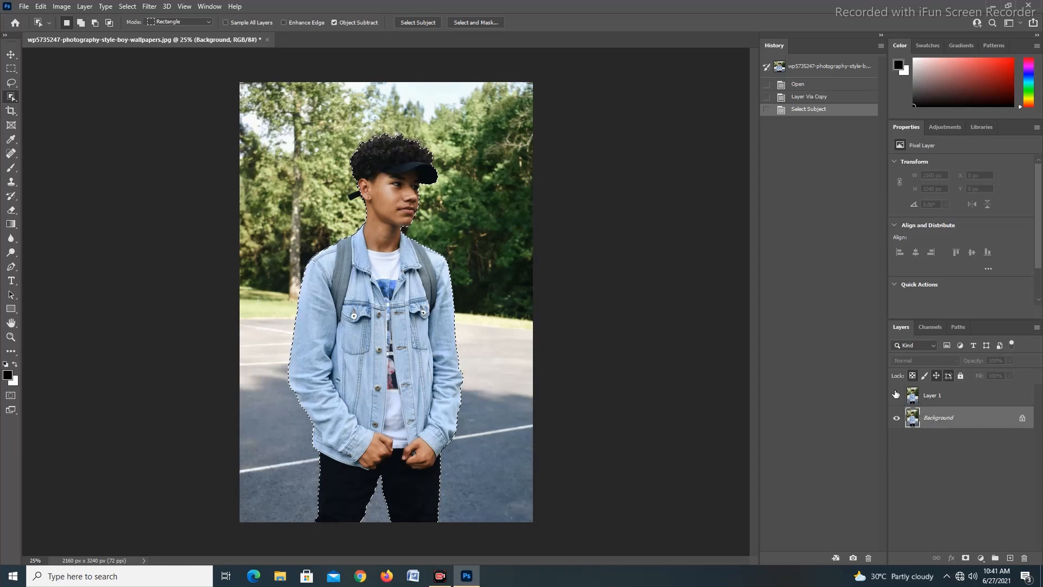
Expand the subject selection by 5 pixels
click(131, 8)
mouse_move(145, 7)
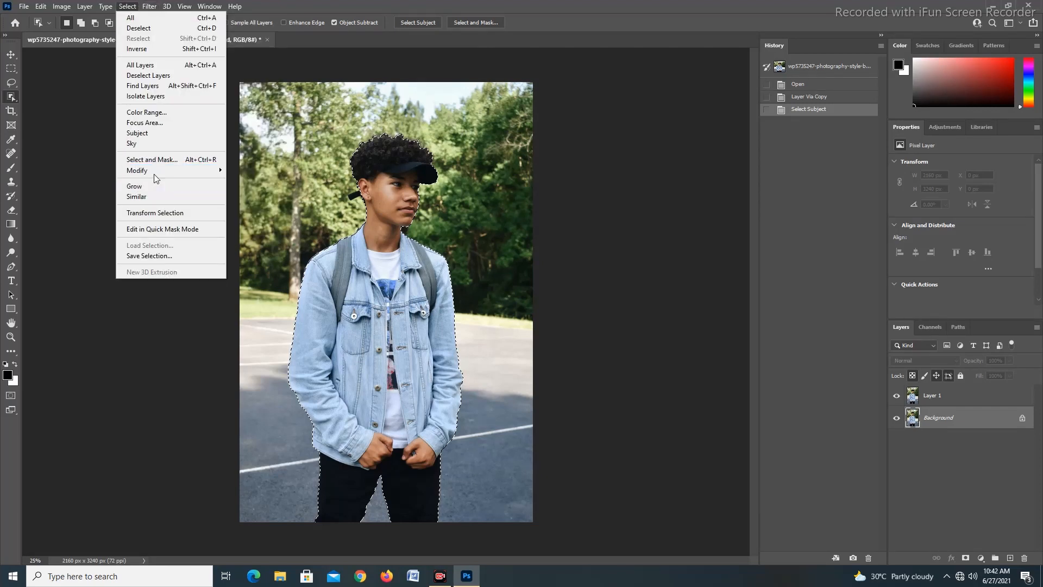
mouse_move(173, 176)
click(254, 190)
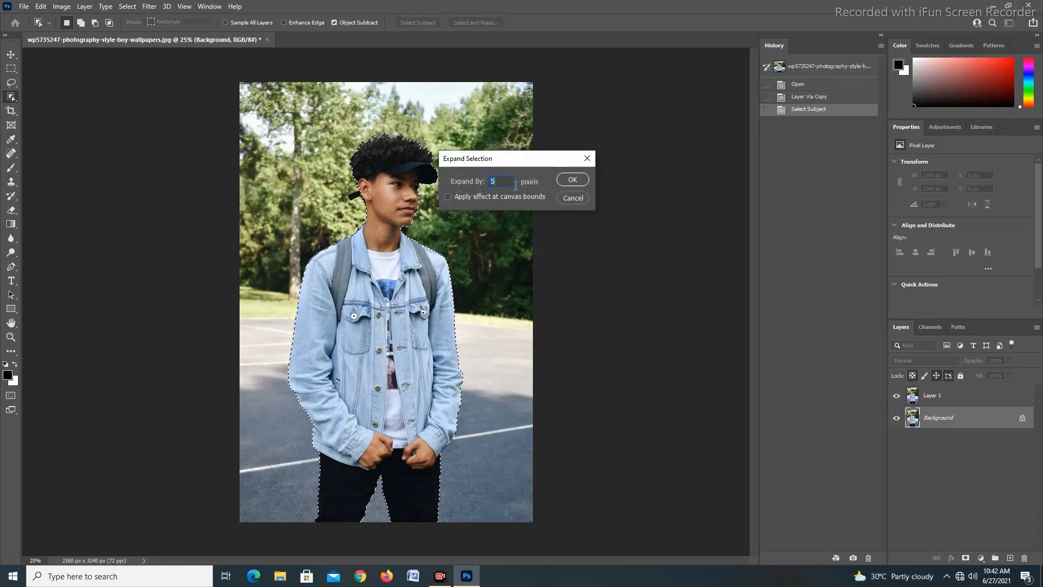
click(573, 179)
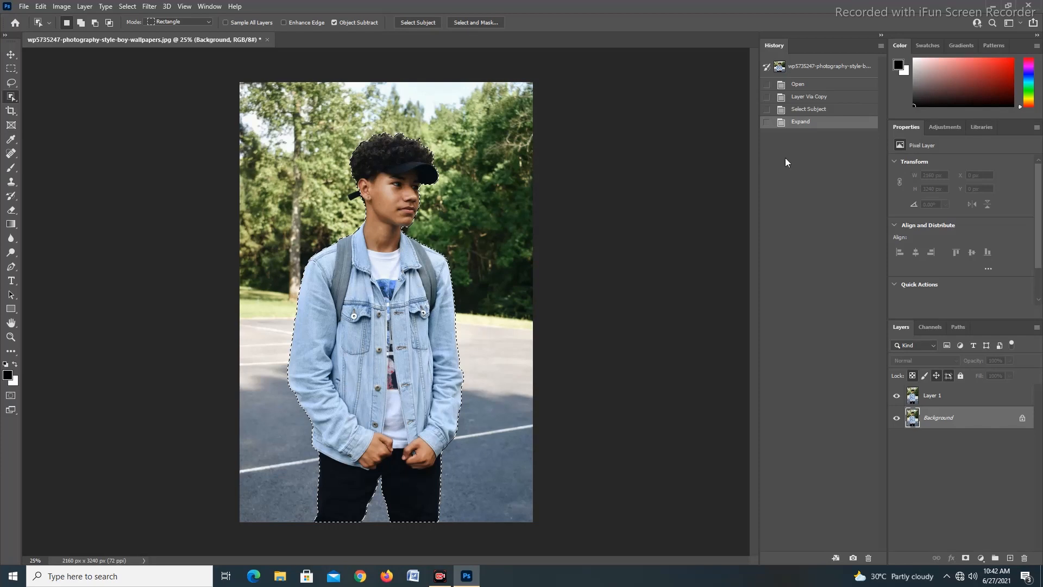
Remove the man from the background with Content-Aware Fill, outputting the result to a duplicate layer
click(41, 6)
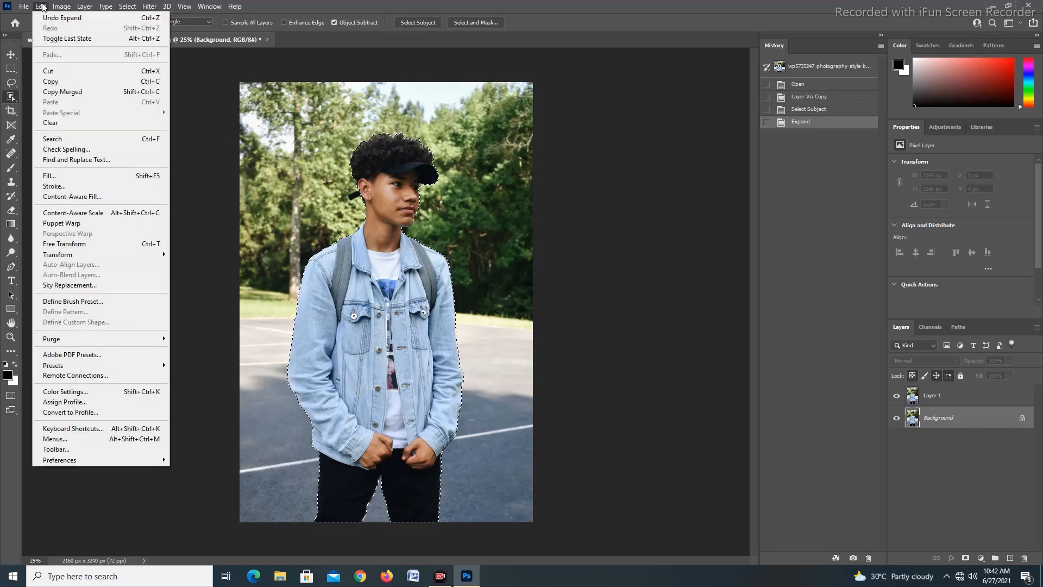
click(94, 197)
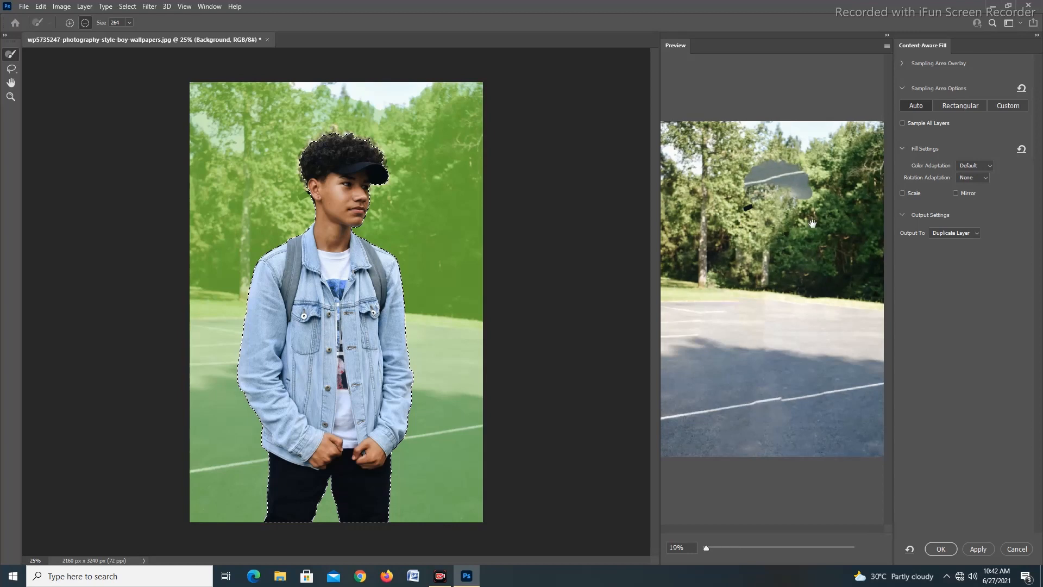
click(976, 235)
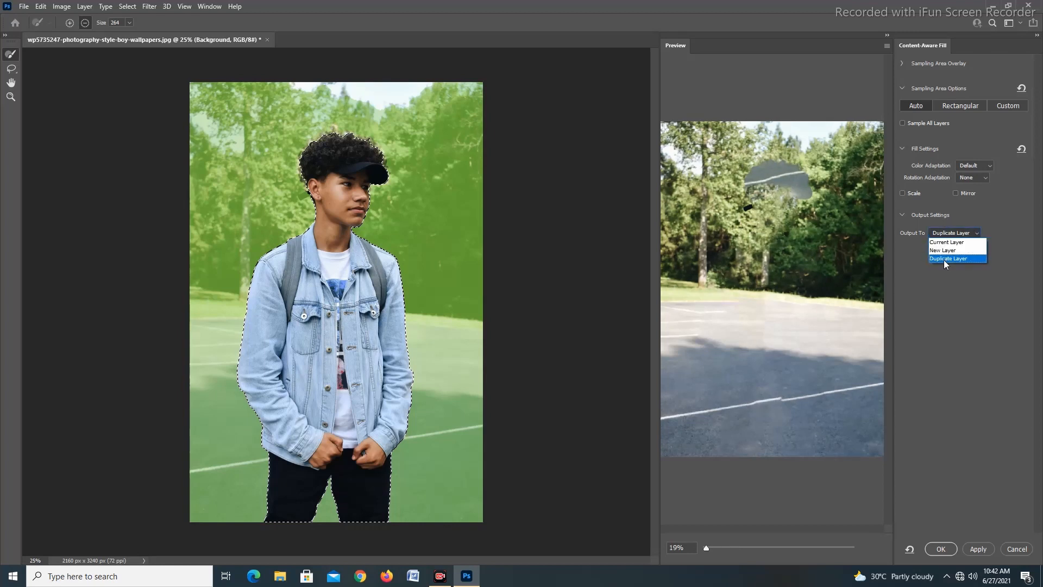
click(944, 261)
click(942, 548)
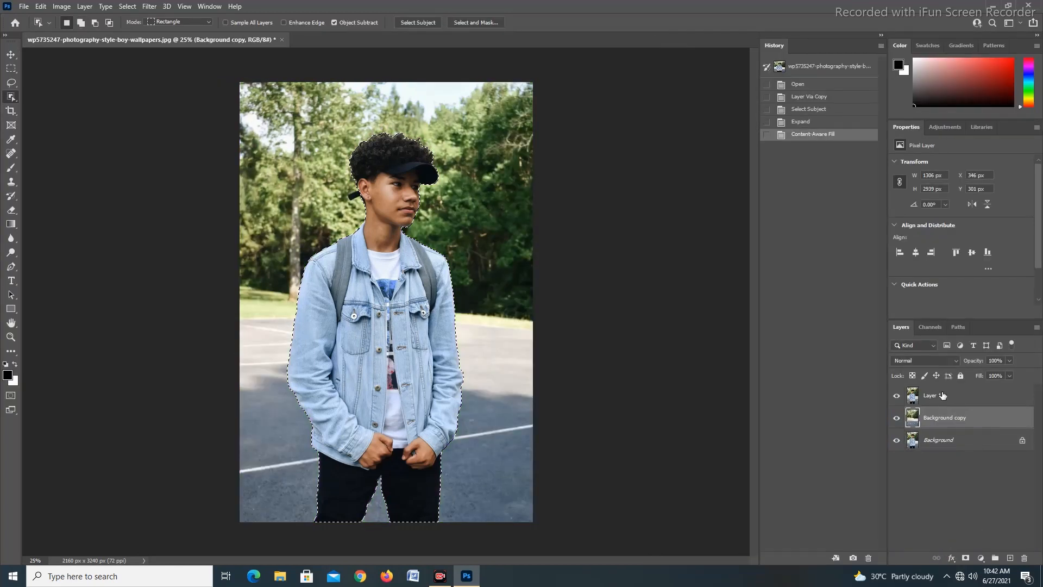
Hide Layer 1 and Background temporarily to inspect the filled background layer, and restore their visibility
click(896, 396)
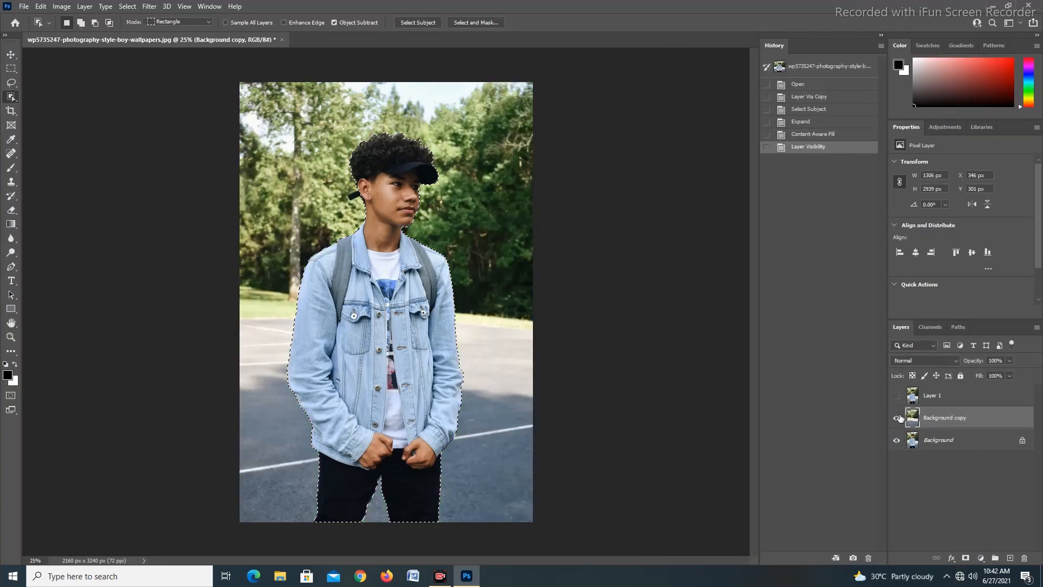
click(897, 440)
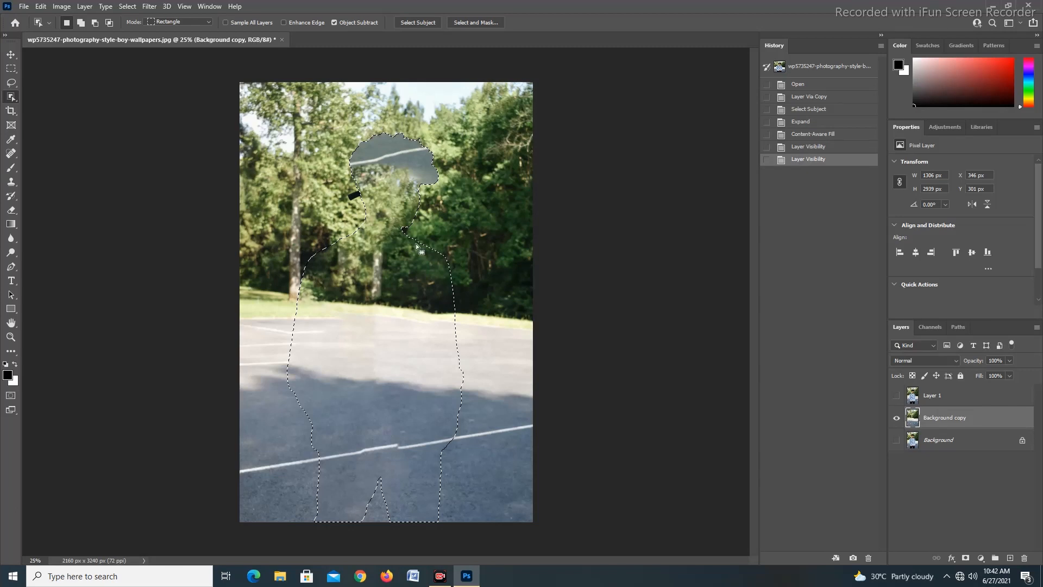
click(896, 396)
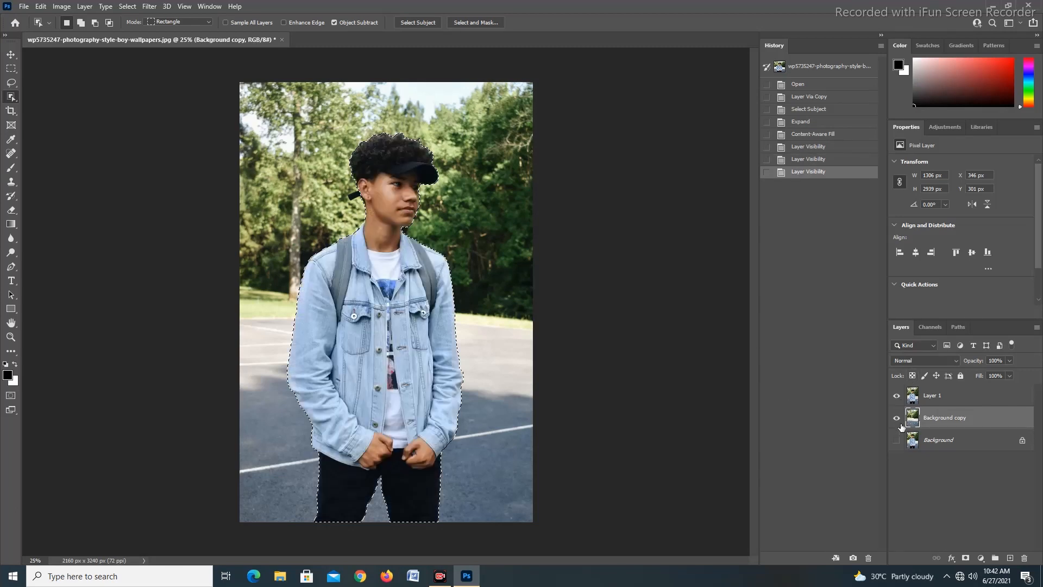
click(896, 440)
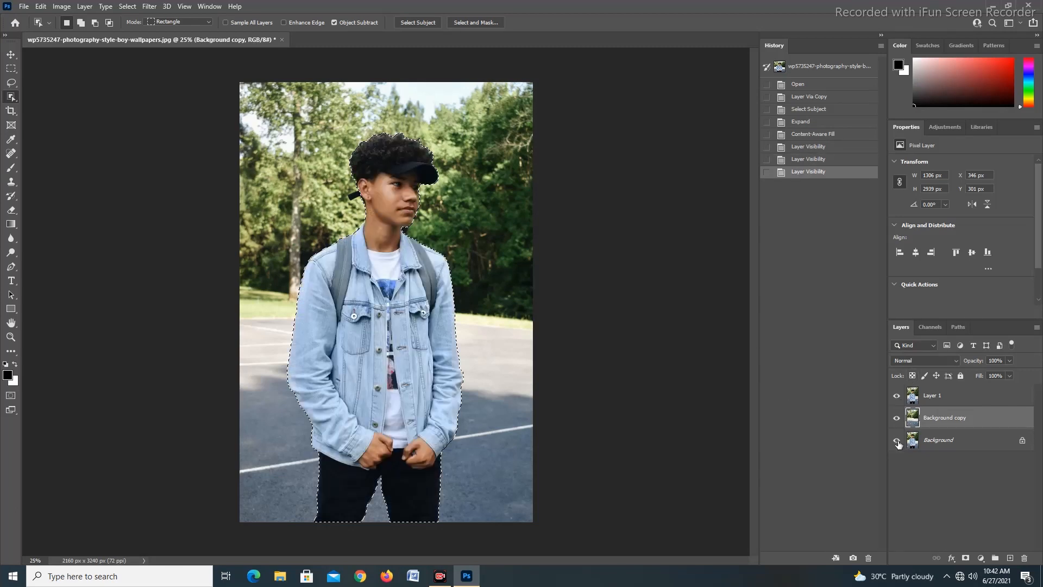
Add a layer mask to Layer 1 from the subject selection and inspect the cutout with both lower layers hidden
click(913, 401)
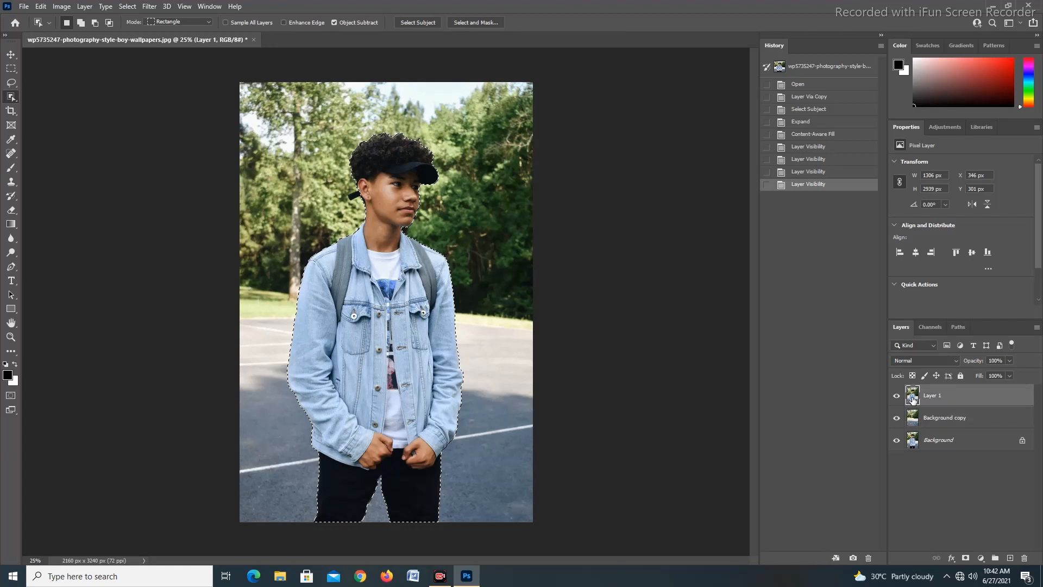
click(965, 558)
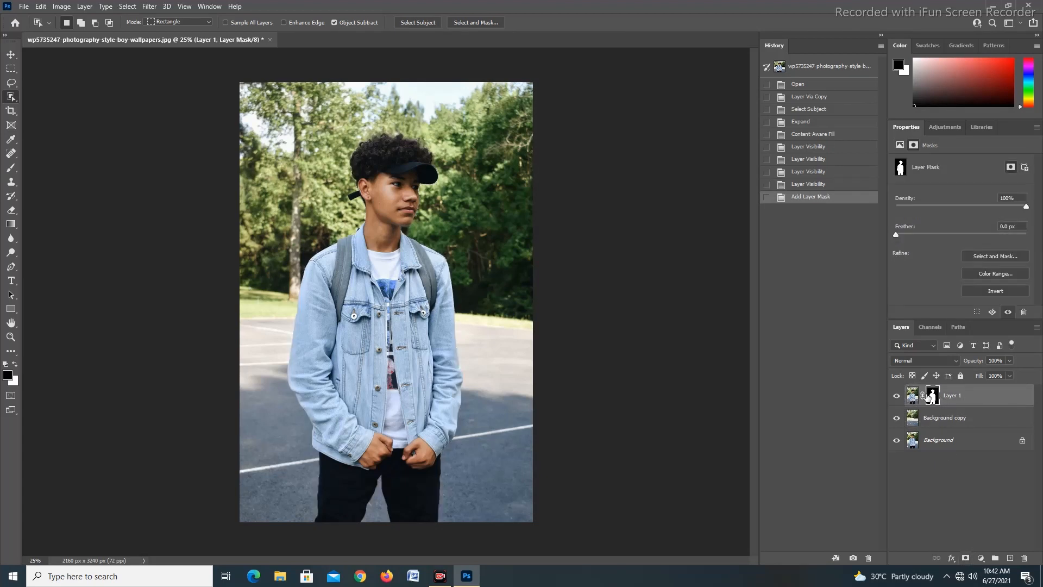
click(896, 418)
click(896, 441)
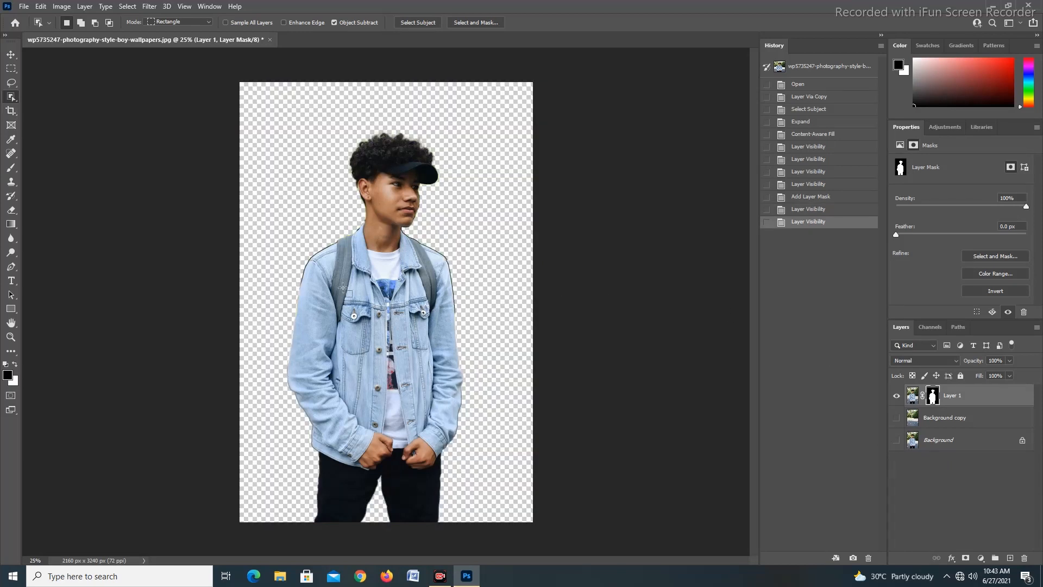
scroll(337, 293, up, 3)
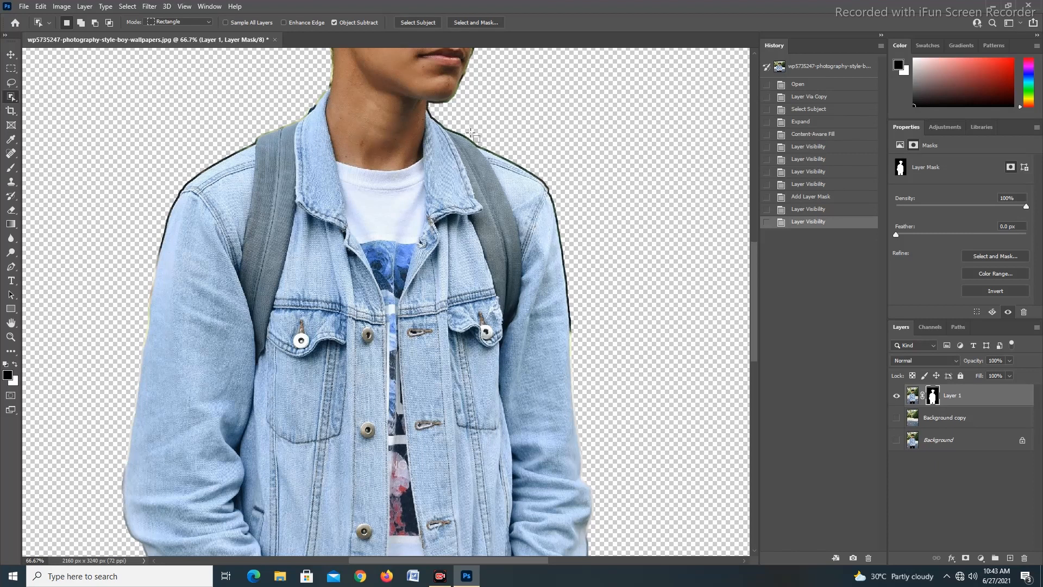
scroll(471, 134, down, 3)
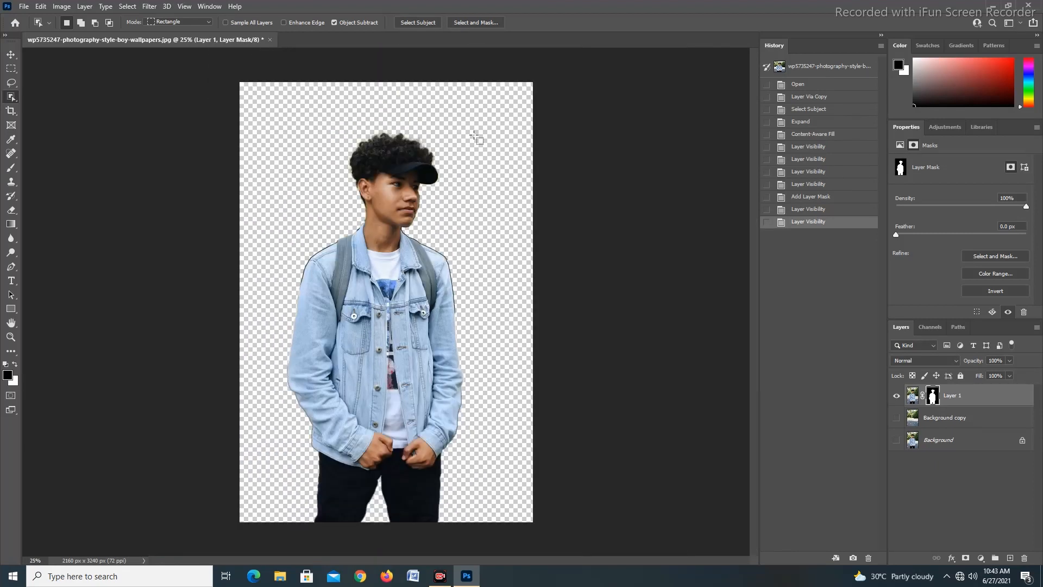
Show both background layers again, hide Layer 1, and make Background copy the active layer
click(898, 417)
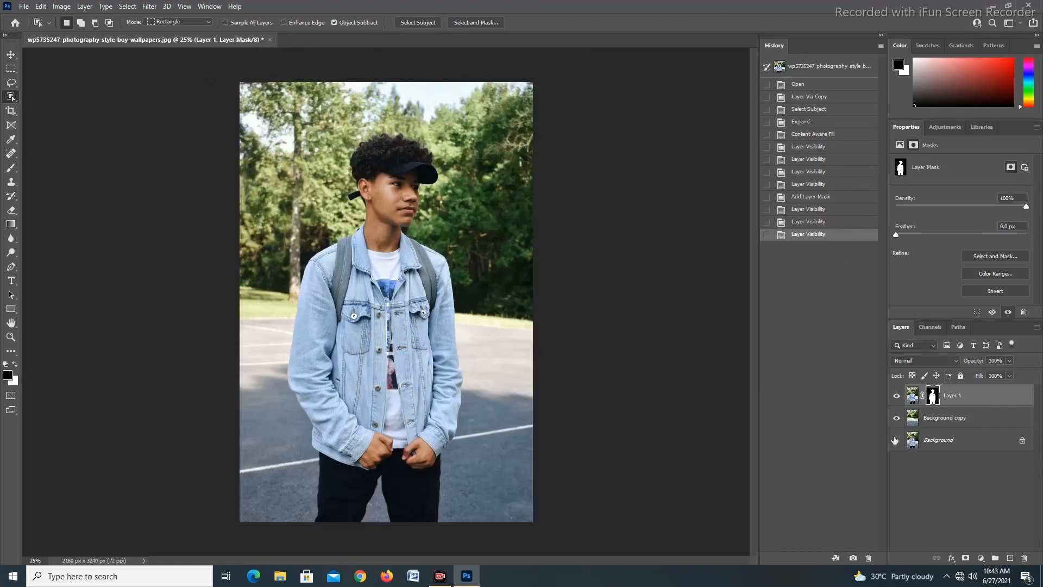
click(898, 435)
click(896, 395)
click(912, 420)
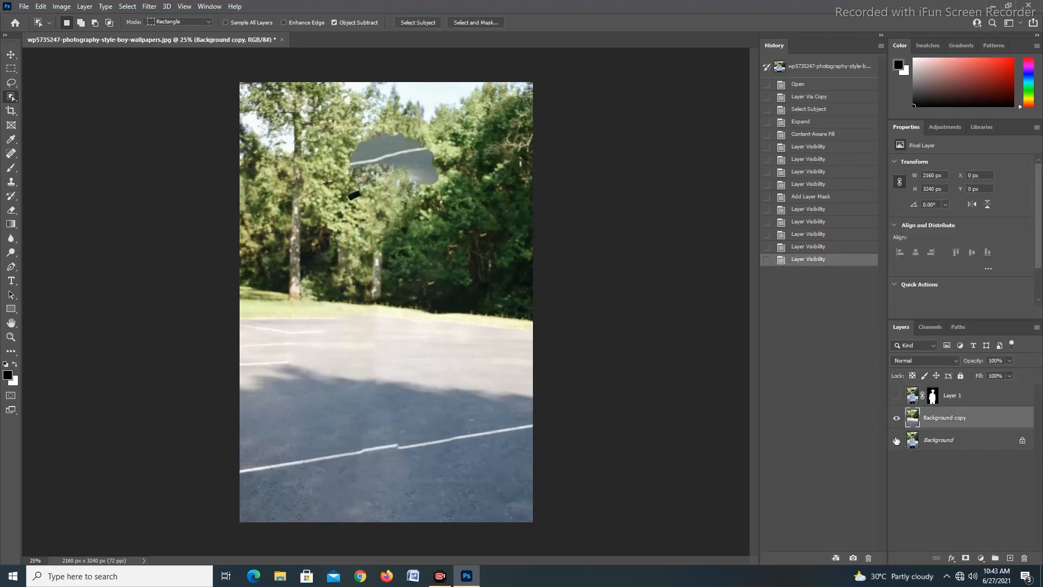
Start a Tilt-Shift blur on Background copy and move its focus area just below the photo's lower edge
click(157, 7)
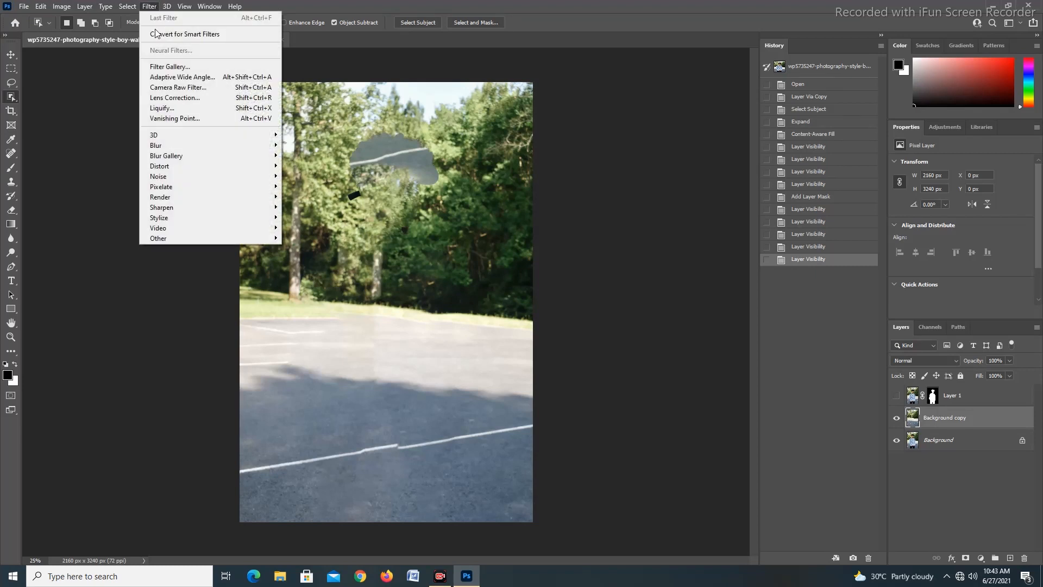
mouse_move(261, 156)
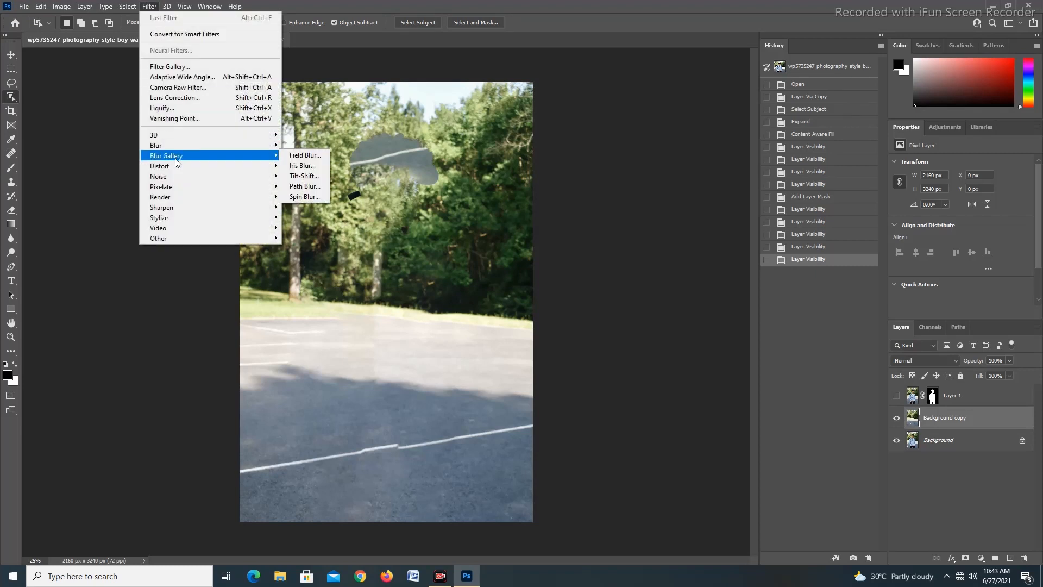
click(298, 177)
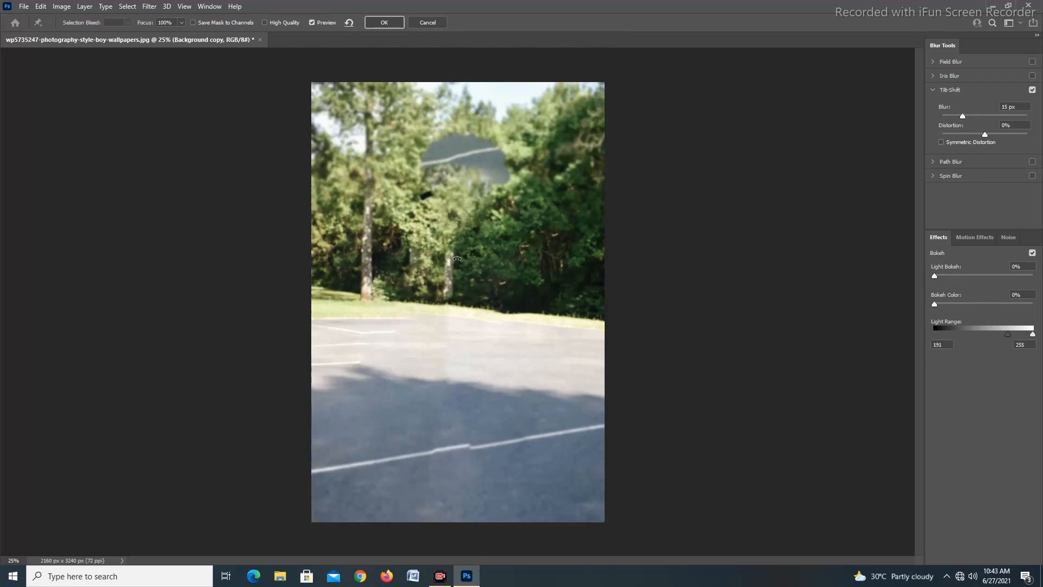
drag(457, 258, 458, 282)
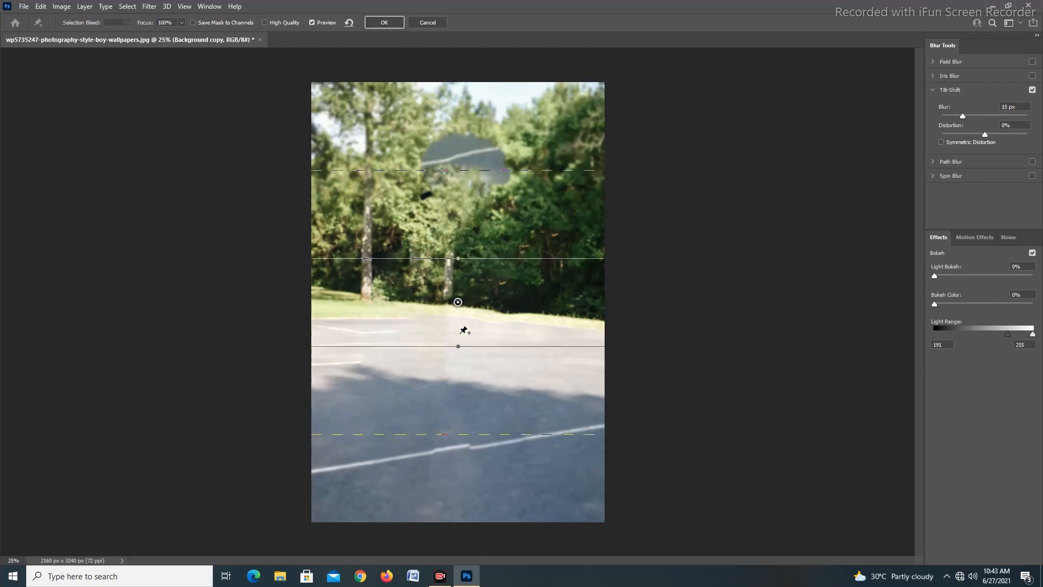
drag(481, 258, 493, 555)
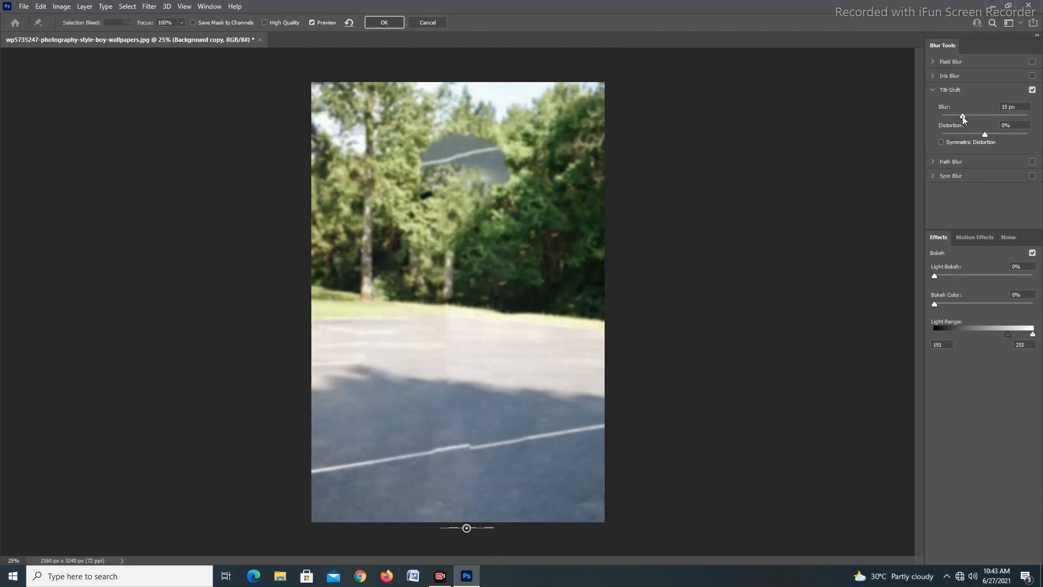
Set the Tilt-Shift blur to 32 px, lower its distortion to a negative value, and apply the filter
drag(962, 115, 973, 152)
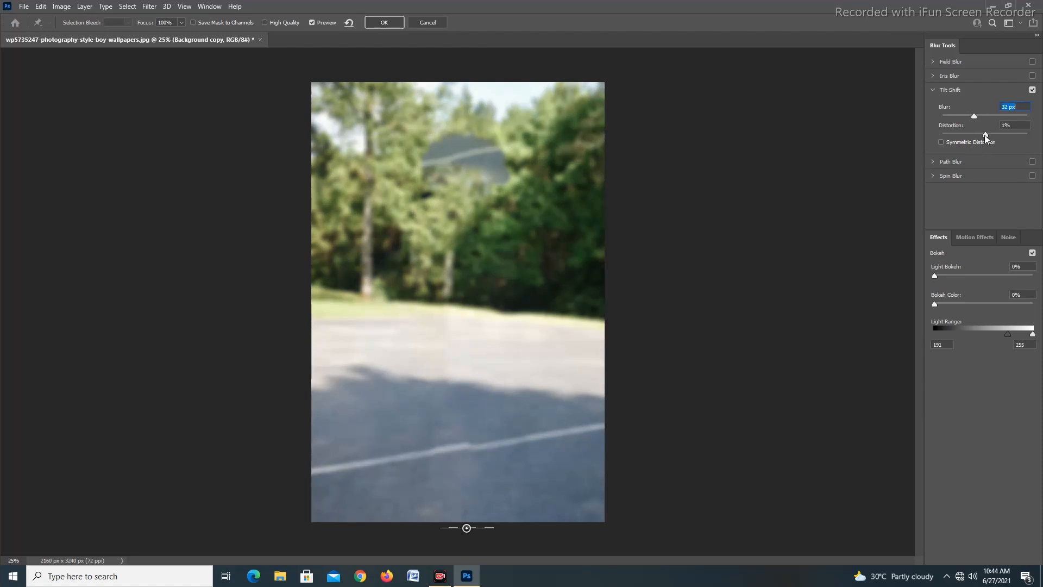
drag(986, 134, 940, 135)
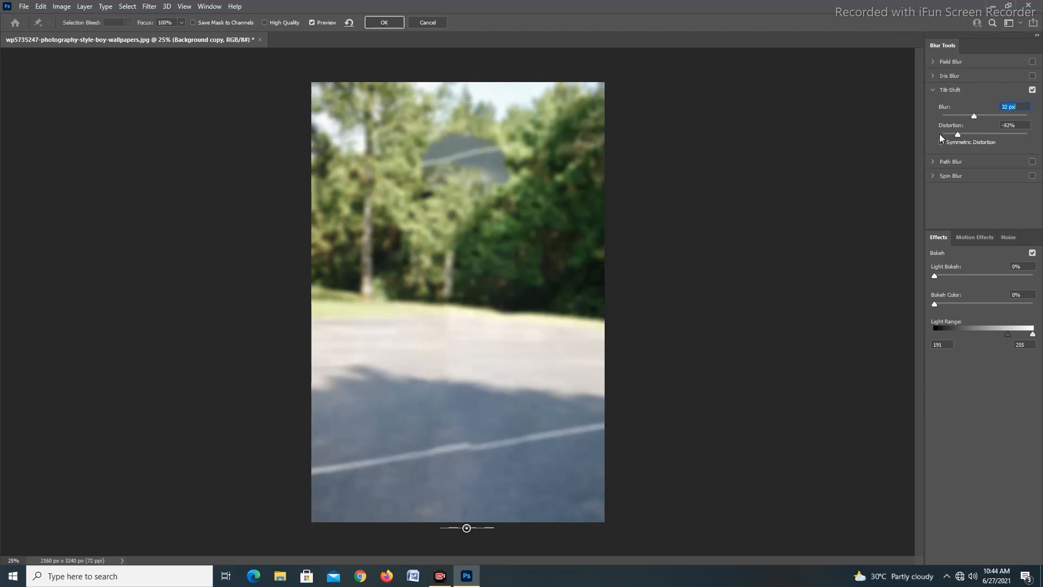
click(973, 148)
click(383, 23)
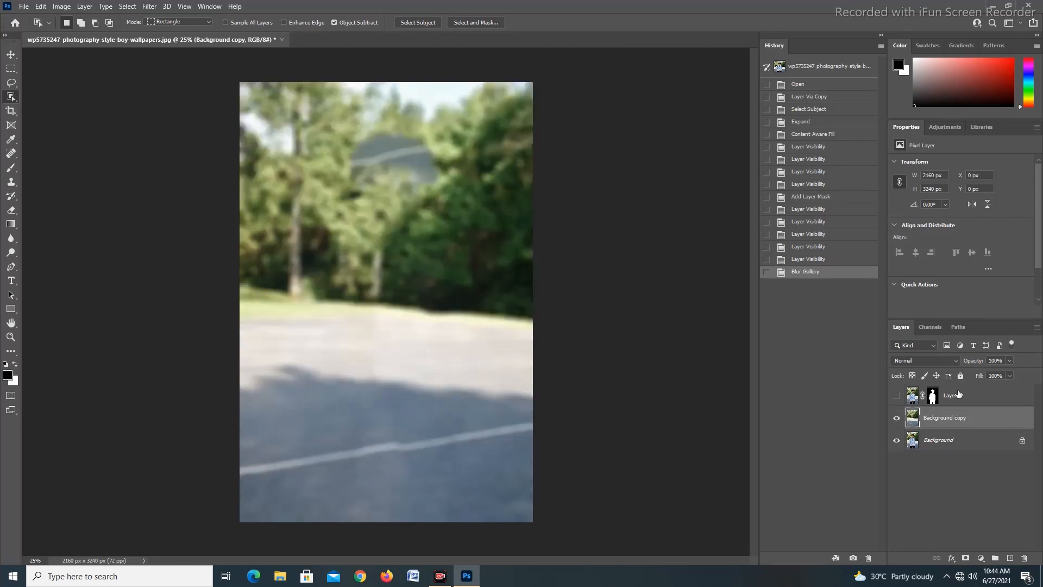
Show Layer 1 over the blurred background and examine the edges around the man's head and shoulders
click(896, 396)
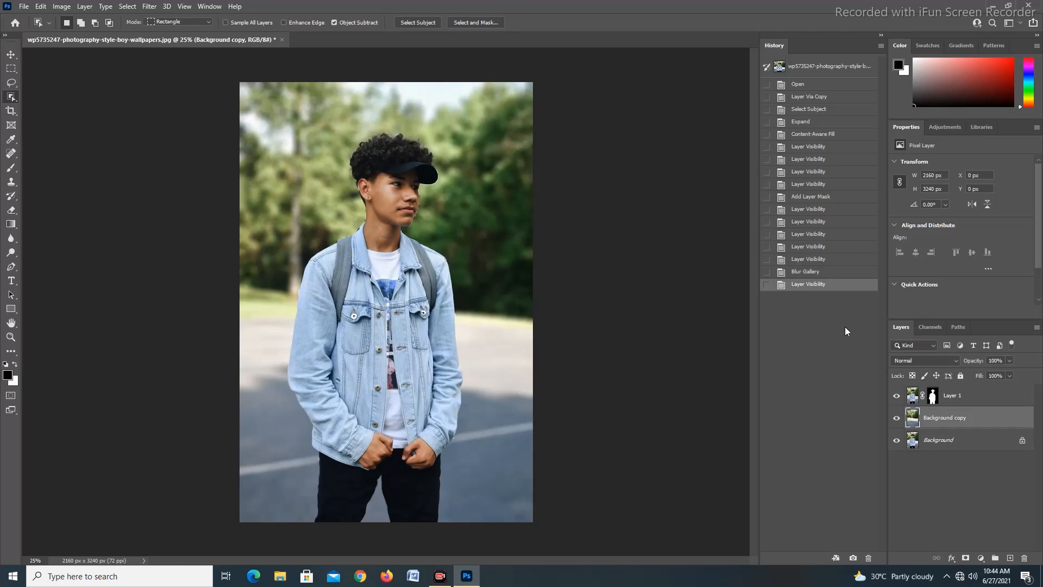
click(881, 37)
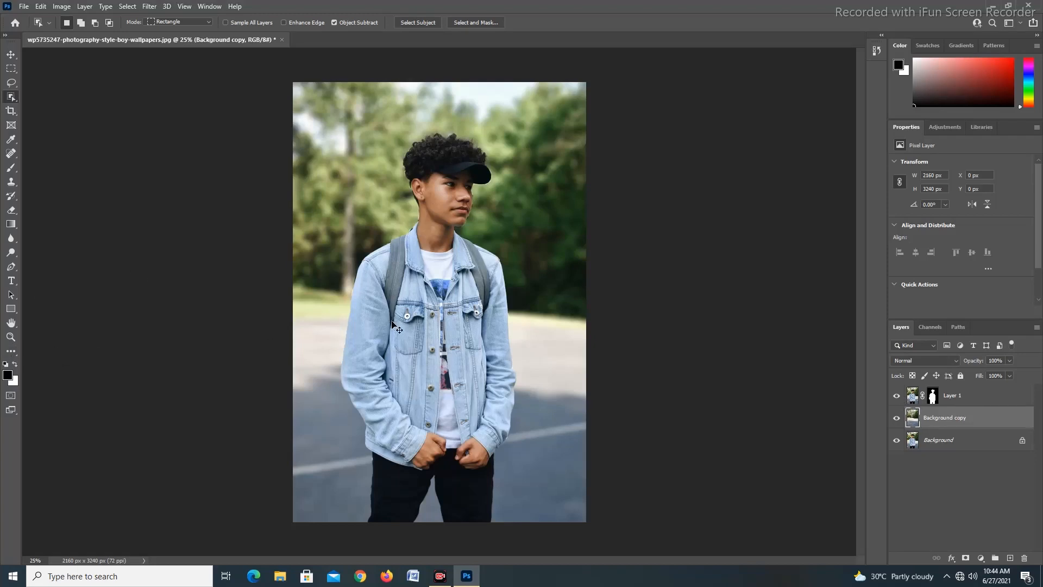
scroll(392, 322, up, 3)
scroll(391, 322, up, 5)
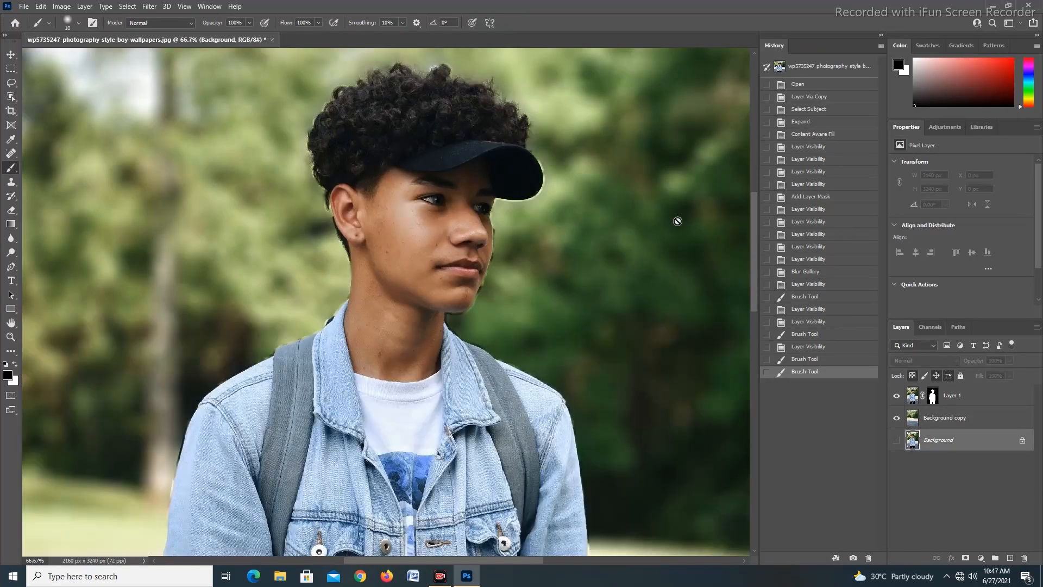
Target Layer 1's mask with the Brush tool and paint black over the leftover background beside the neck and denim collar
right_click(13, 170)
click(38, 168)
click(933, 398)
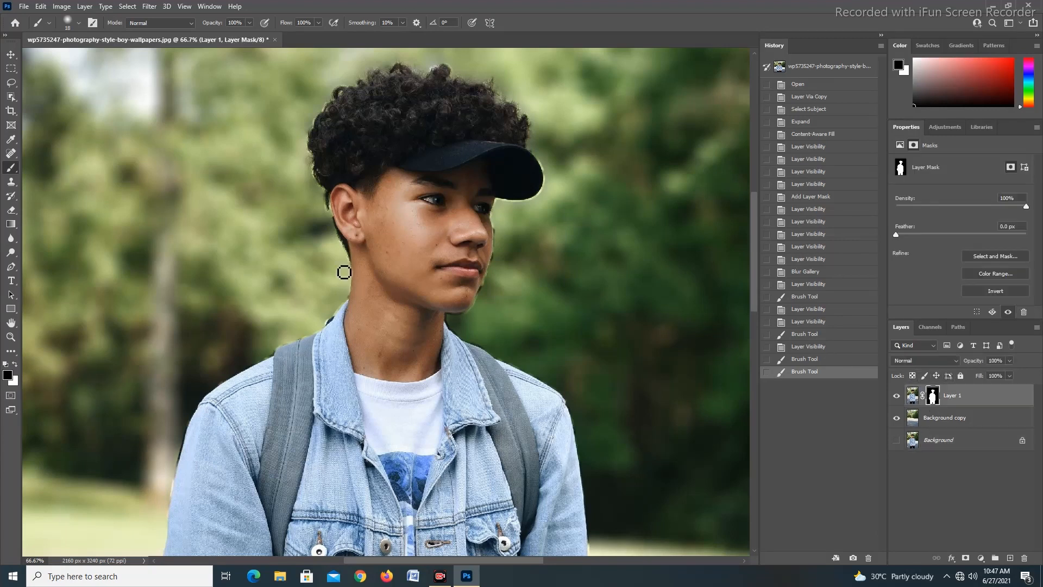
scroll(348, 291, up, 3)
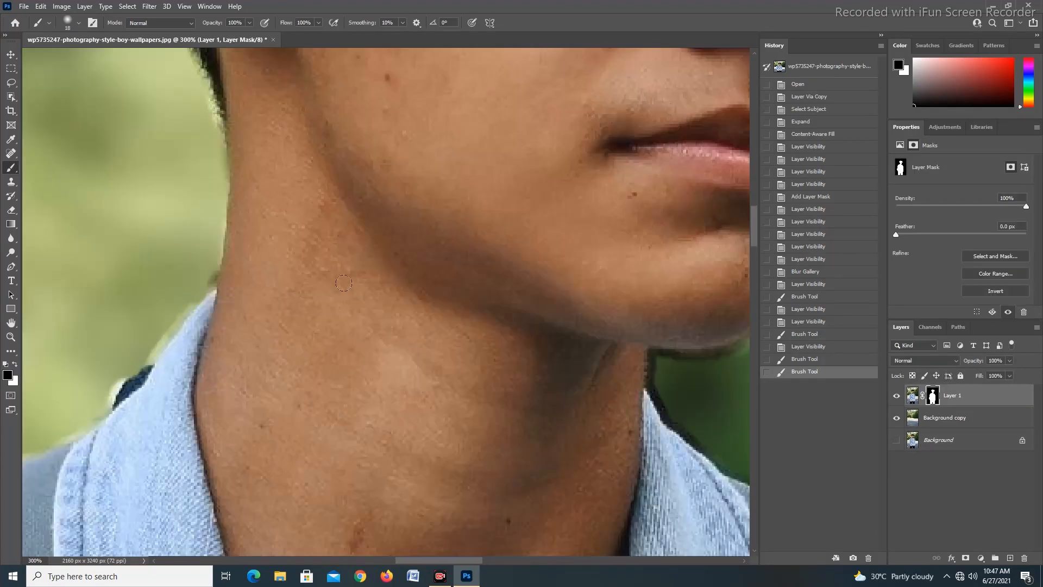
drag(199, 272, 179, 302)
mouse_move(147, 344)
mouse_down()
mouse_move(136, 367)
mouse_move(98, 381)
mouse_up()
scroll(144, 272, up, 8)
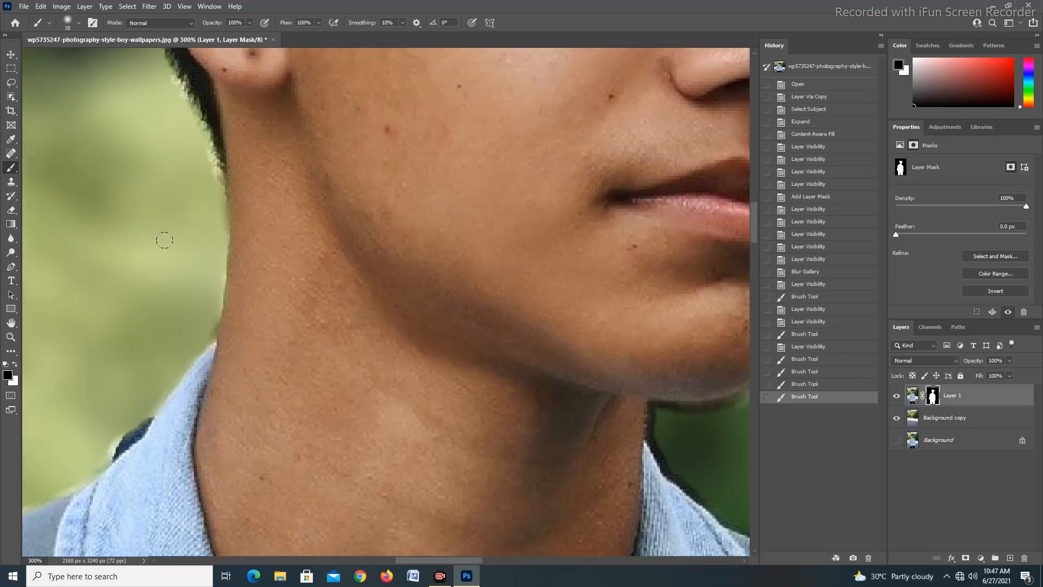
scroll(141, 232, up, 7)
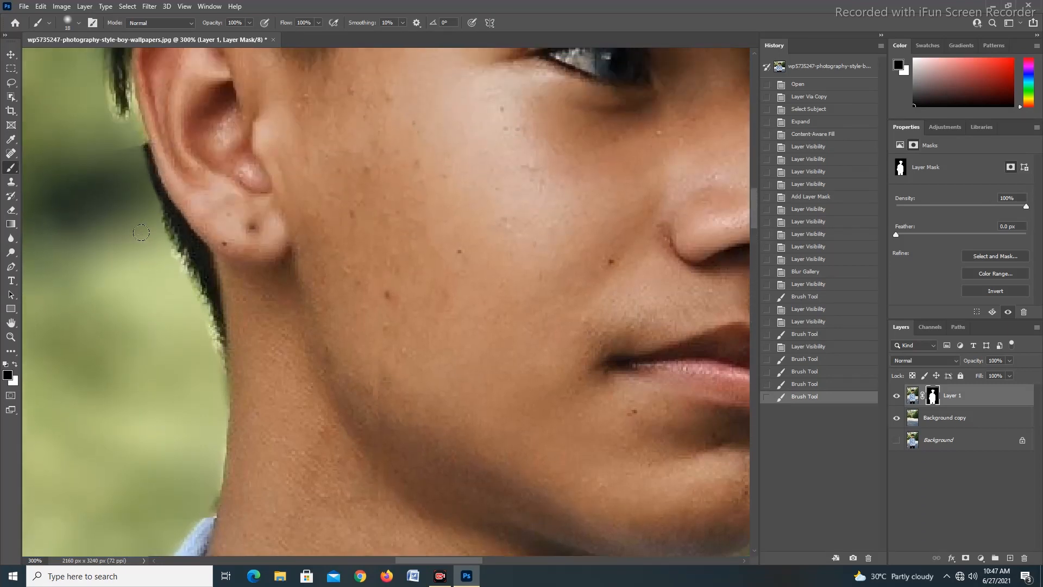
key(ctrl+1)
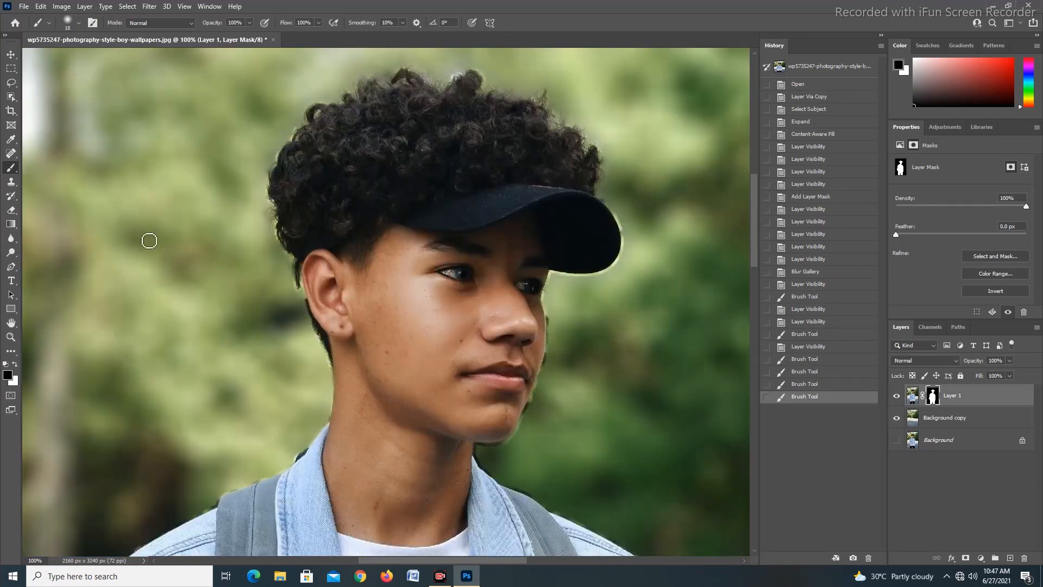
Restore the cap's strap behind the ear by painting white on Layer 1's mask, and paint the excess background around it black
click(15, 366)
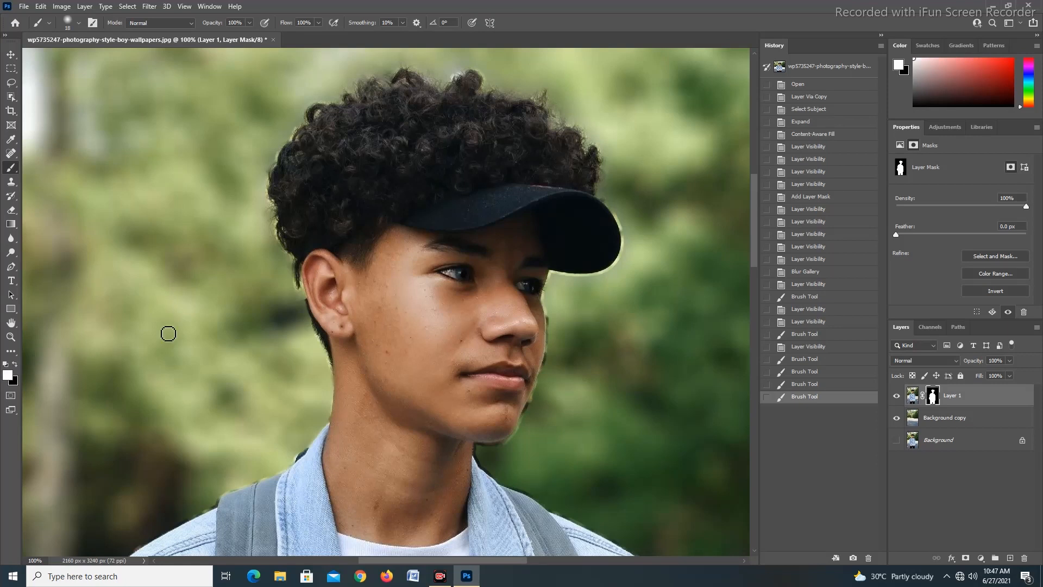
mouse_move(234, 314)
mouse_down()
mouse_move(288, 301)
mouse_move(293, 320)
mouse_move(288, 312)
mouse_move(304, 305)
mouse_move(308, 317)
mouse_move(271, 323)
mouse_move(278, 336)
mouse_move(254, 338)
mouse_move(268, 328)
mouse_move(283, 338)
mouse_move(309, 322)
mouse_move(306, 306)
mouse_move(268, 322)
mouse_move(275, 340)
mouse_move(296, 319)
mouse_up()
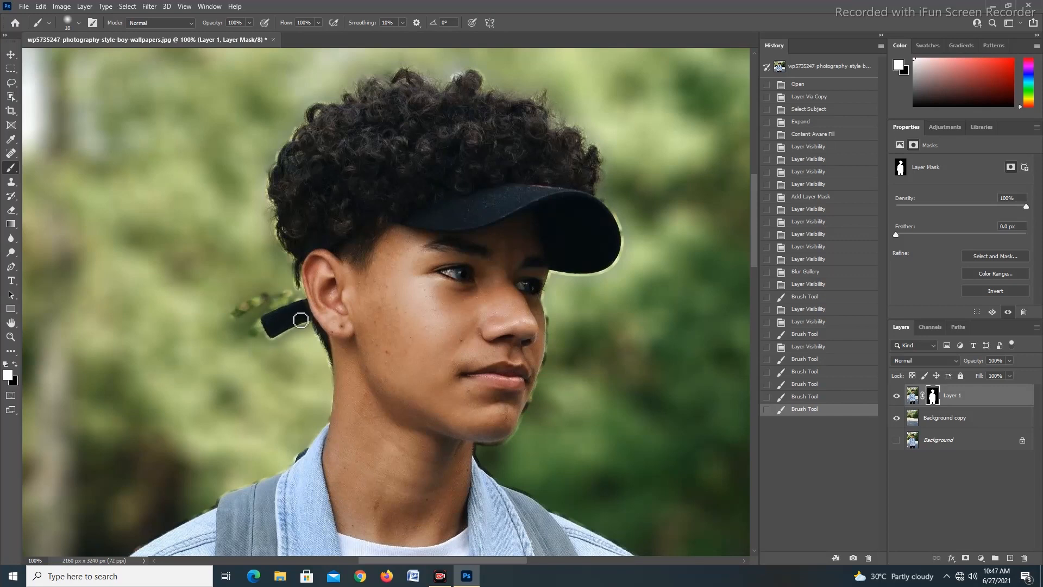
click(14, 363)
mouse_move(256, 312)
mouse_down()
mouse_move(236, 320)
mouse_move(299, 304)
mouse_move(260, 321)
mouse_up()
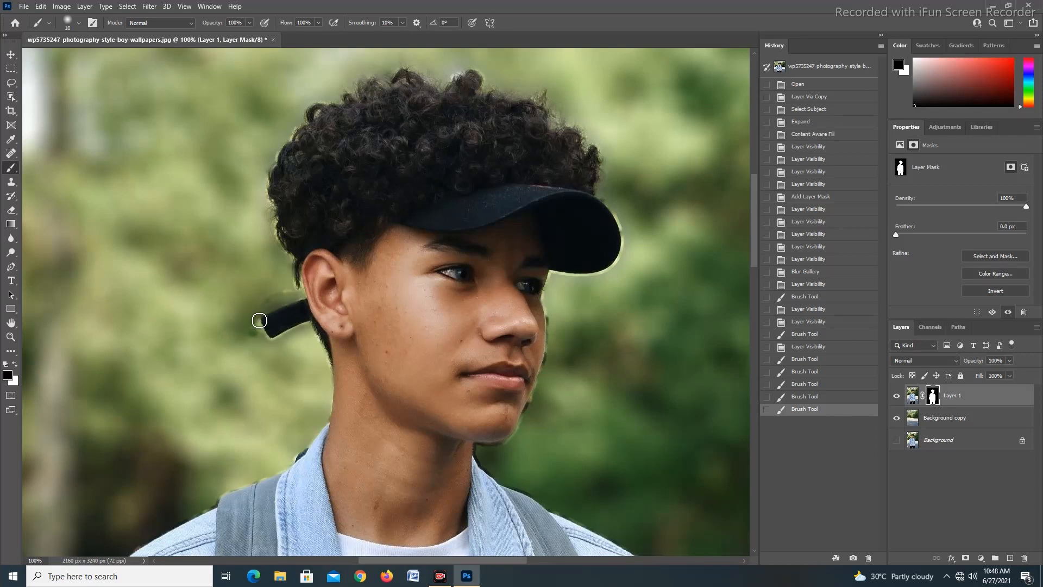
click(329, 365)
scroll(326, 361, up, 1)
click(266, 334)
mouse_move(247, 349)
mouse_down()
mouse_move(260, 357)
mouse_move(266, 330)
mouse_up()
Refine the mask in black around the end and lower edge of the cap's strap
key(ctrl+plus)
key(ctrl+plus)
drag(108, 435, 386, 372)
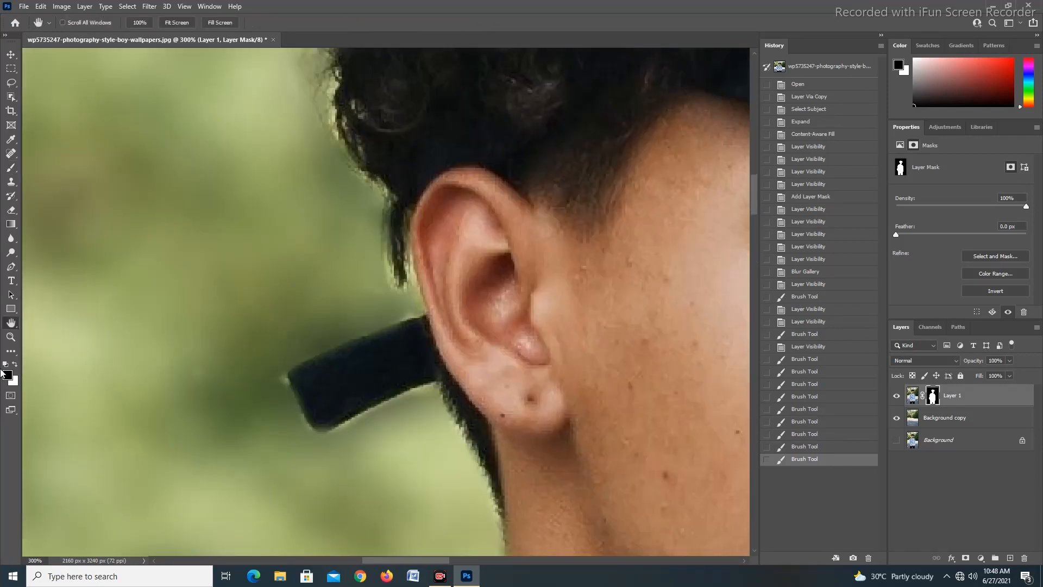
click(11, 167)
click(284, 380)
click(421, 395)
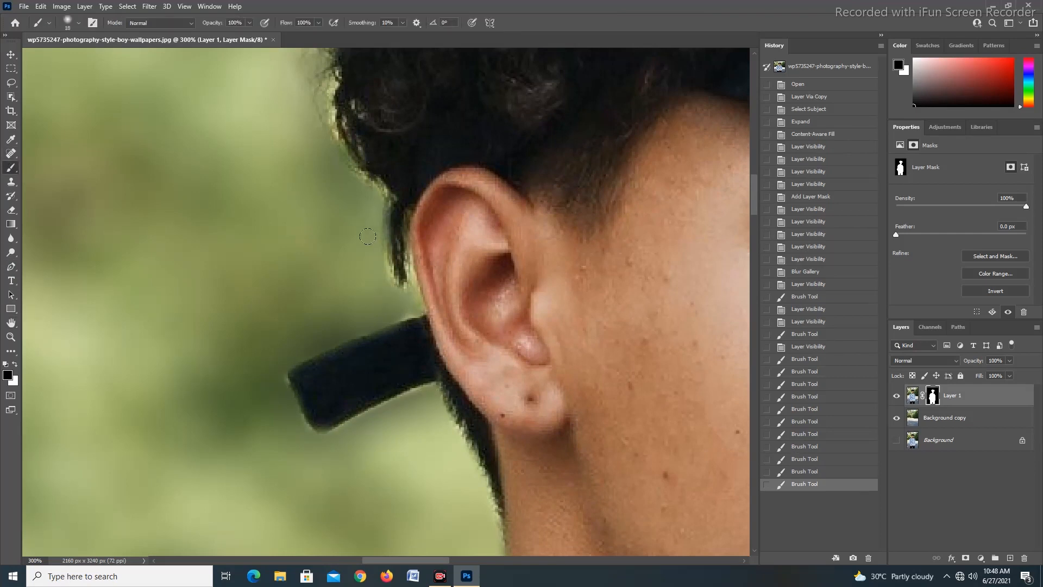
Reduce the brush size and mask out the light fringe around the hair strands and the gap beside the ear
click(388, 272)
key([)
key([)
key([)
click(416, 280)
click(416, 280)
click(416, 279)
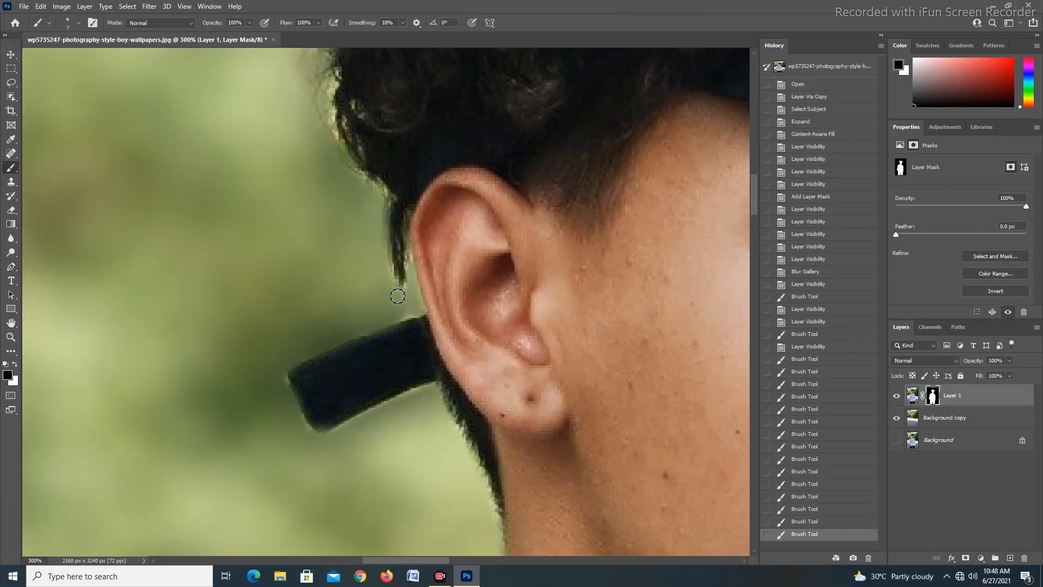
click(414, 278)
scroll(380, 255, up, 2)
scroll(344, 225, down, 3)
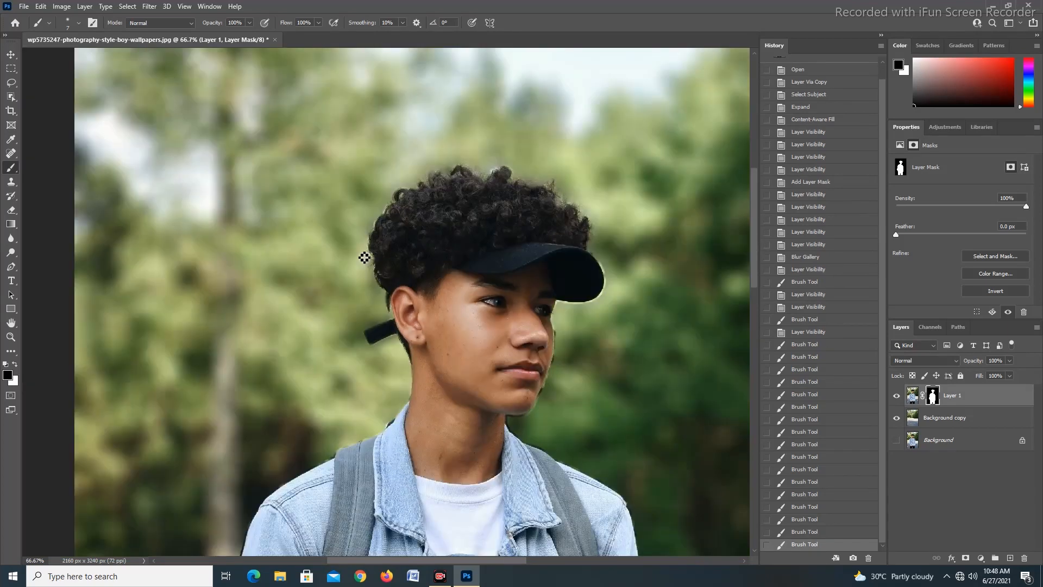
Switch to a 17 px brush and paint black on the mask along the cheek's outer edge beside the nose
key(ctrl+plus)
key(ctrl+plus)
drag(582, 321, 206, 257)
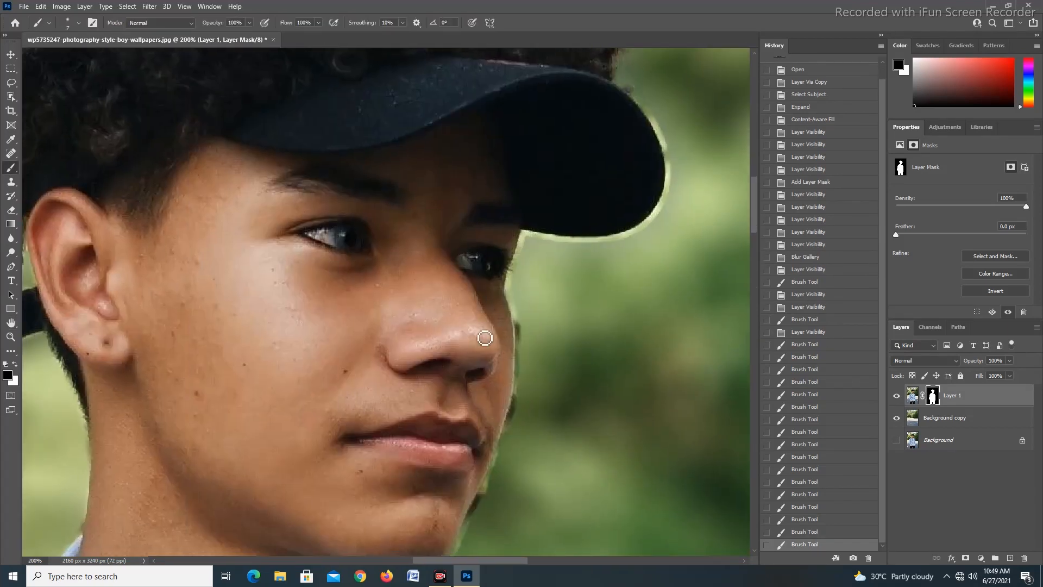
click(523, 343)
click(68, 23)
click(66, 57)
click(523, 336)
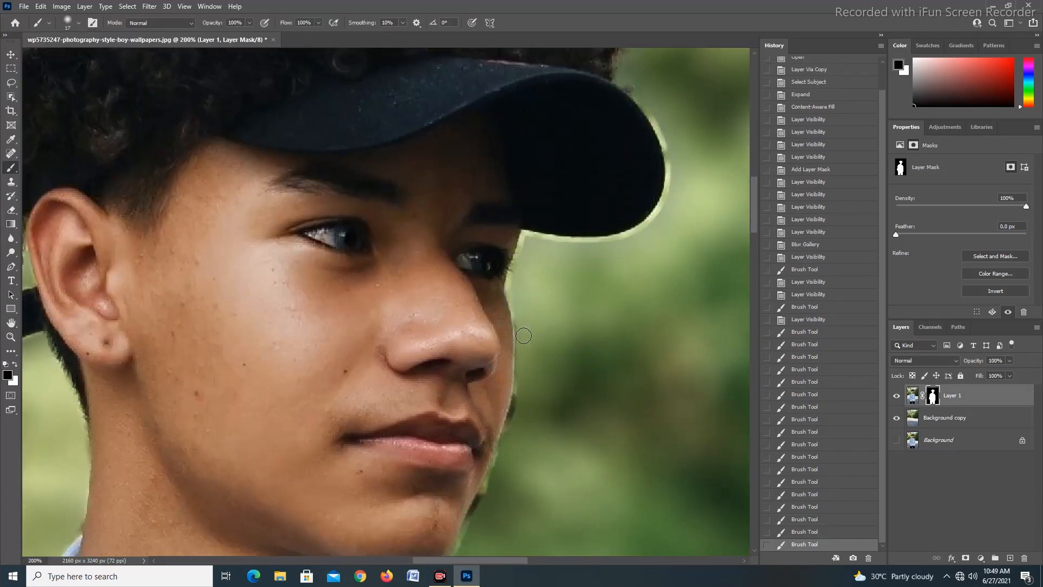
Mask out the dark fringe under the chin and along the collar, backpack strap and the man's left shoulder
scroll(515, 413, down, 6)
scroll(526, 242, up, 2)
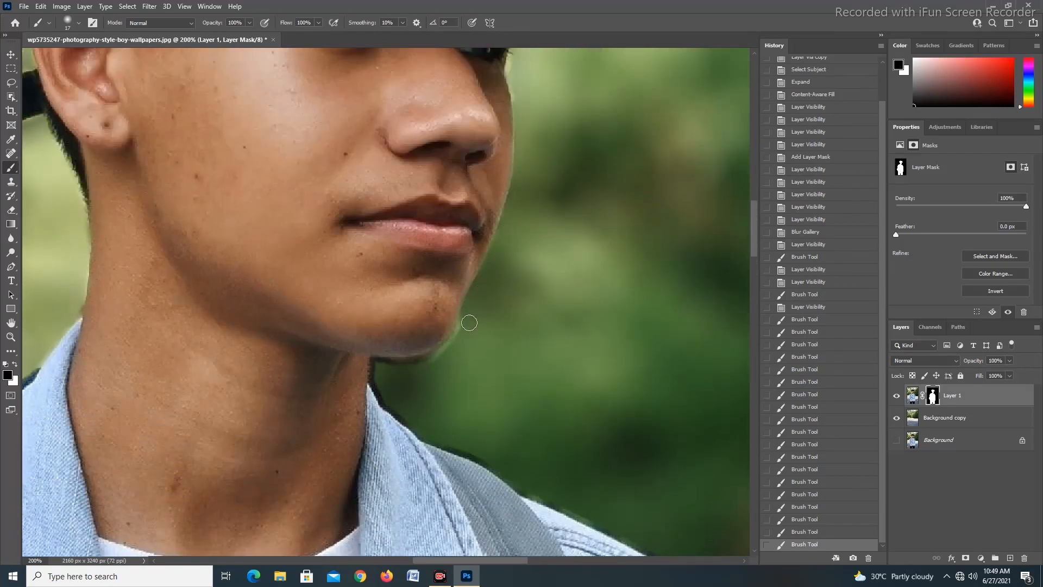
mouse_move(380, 376)
mouse_down()
mouse_move(410, 422)
mouse_move(490, 450)
mouse_up()
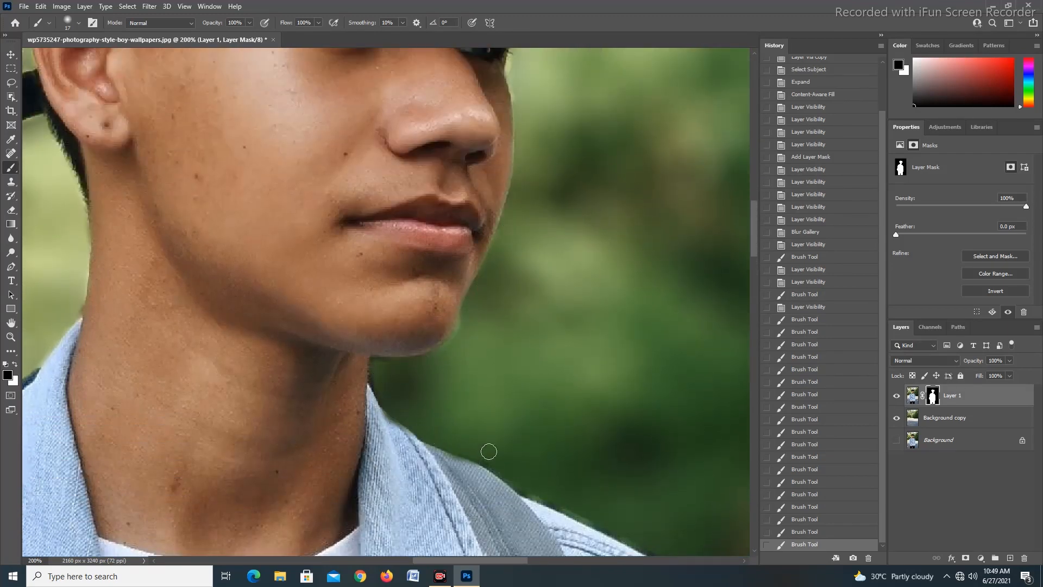
scroll(517, 326, down, 8)
scroll(565, 245, up, 3)
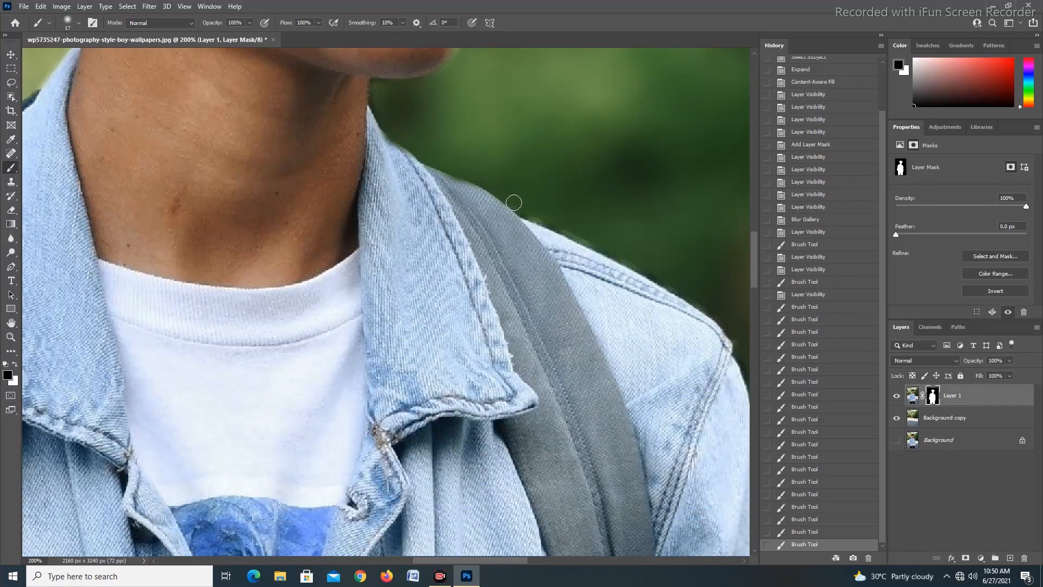
drag(514, 203, 722, 319)
Paint black on the mask along the outer edge of the man's left upper sleeve to remove its fringe
key(space)
drag(739, 366, 544, 195)
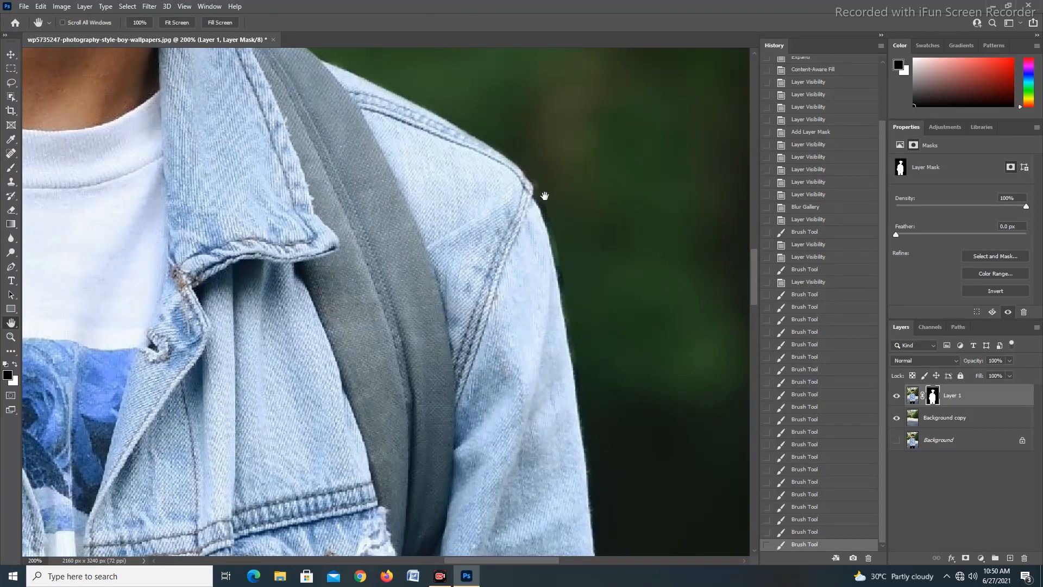
click(560, 245)
scroll(576, 179, down, 5)
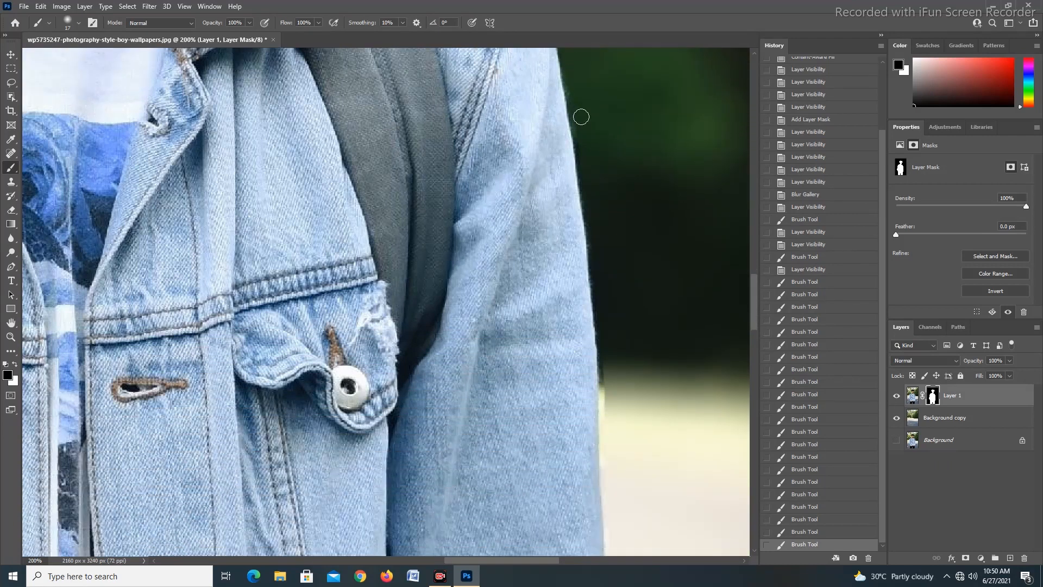
click(593, 232)
scroll(614, 243, down, 4)
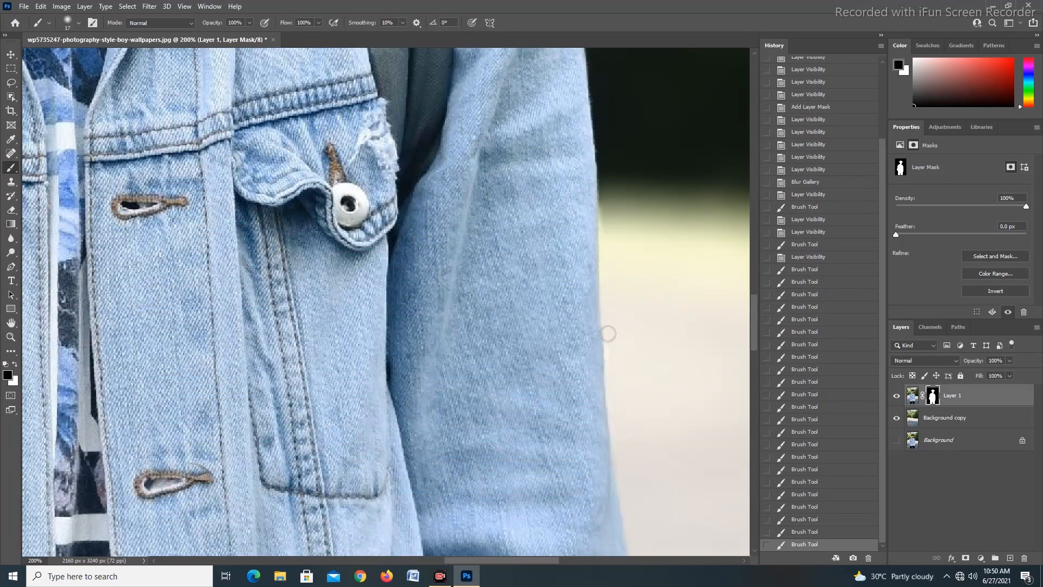
click(608, 333)
Clean the mask edge along the man's left lower sleeve and around the jacket cuff
scroll(625, 271, down, 12)
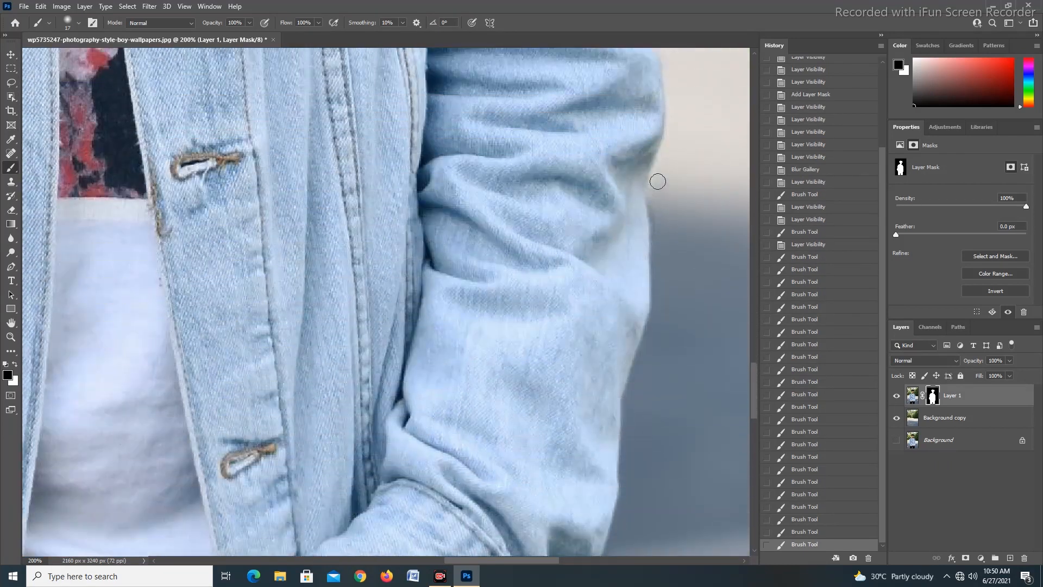
scroll(658, 181, up, 2)
click(662, 350)
scroll(674, 245, down, 10)
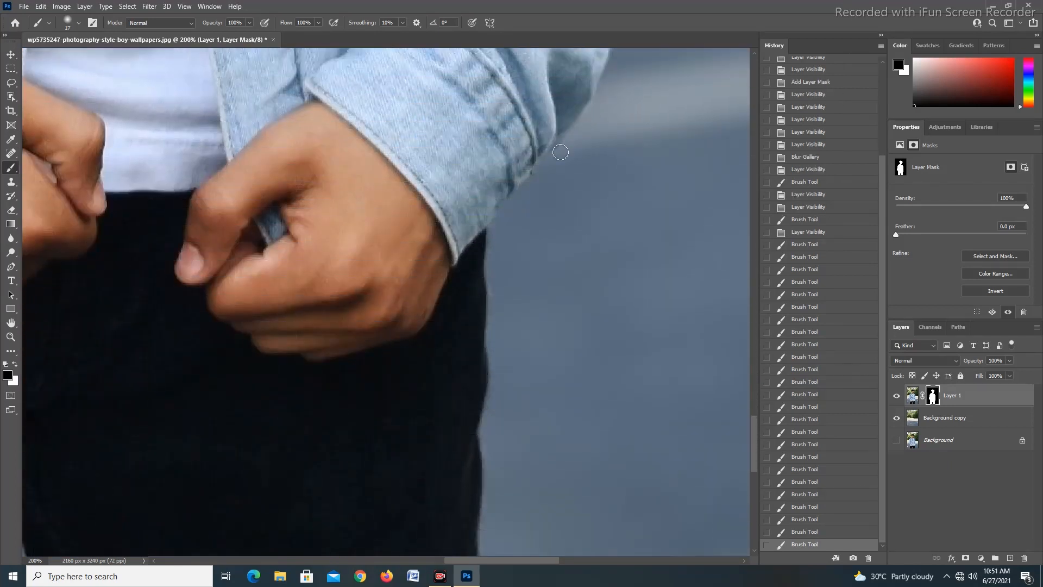
click(561, 152)
Mask out the dark remnants beside the collar and on top of the man's right shoulder
key(ctrl+minus)
key(ctrl+minus)
key(ctrl+minus)
key(ctrl+minus)
key(ctrl+minus)
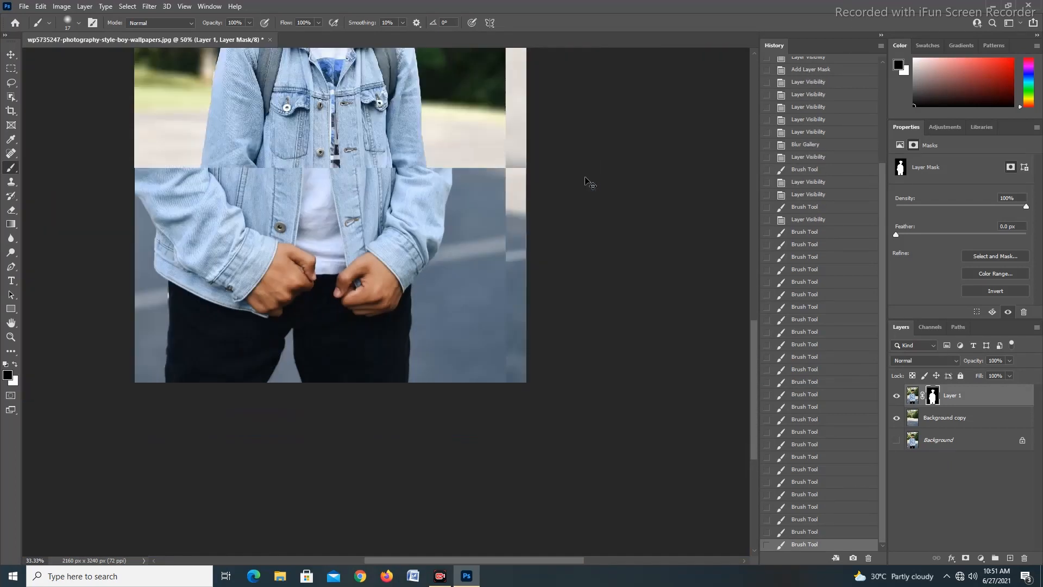
key(ctrl+plus)
key(ctrl+plus)
ctrl+click(290, 178)
ctrl+click(291, 177)
ctrl+click(291, 177)
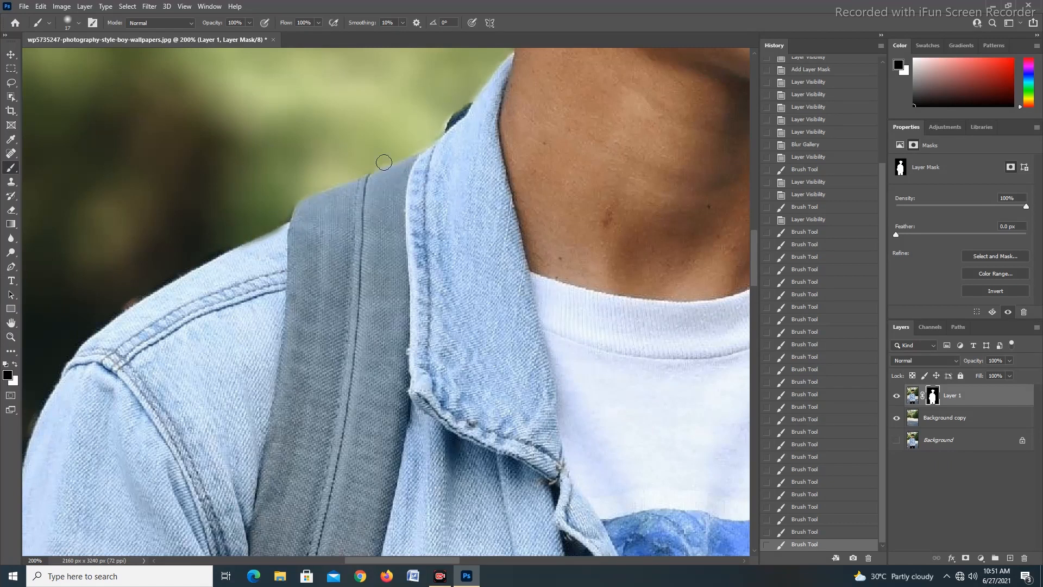
click(462, 107)
click(127, 302)
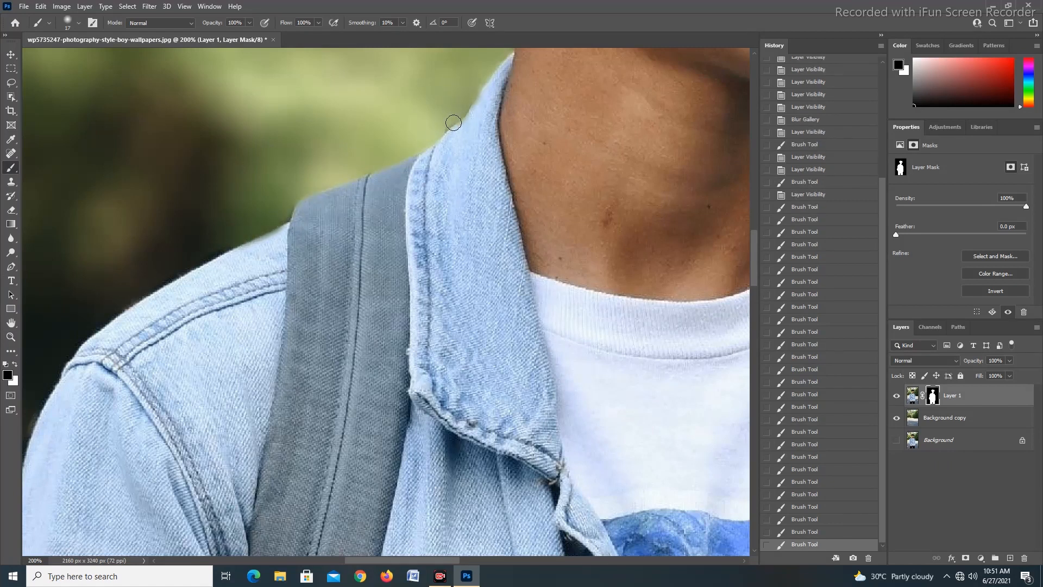
drag(453, 122, 450, 131)
Restore the collar's outer edge above the man's right shoulder by painting white on the mask
click(14, 363)
drag(491, 87, 453, 126)
key(ctrl+minus)
key(ctrl+minus)
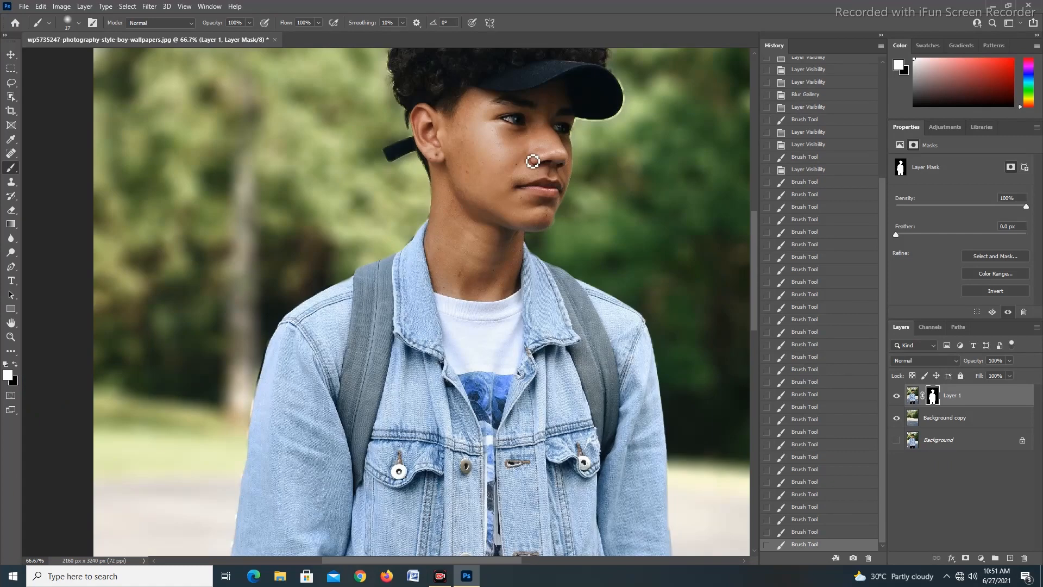
Paint black on the mask along the outer edge of the man's right upper sleeve, from the shoulder to the elbow
key(ctrl+minus)
key(ctrl+minus)
key(ctrl+minus)
key(ctrl+plus)
key(ctrl+plus)
click(11, 337)
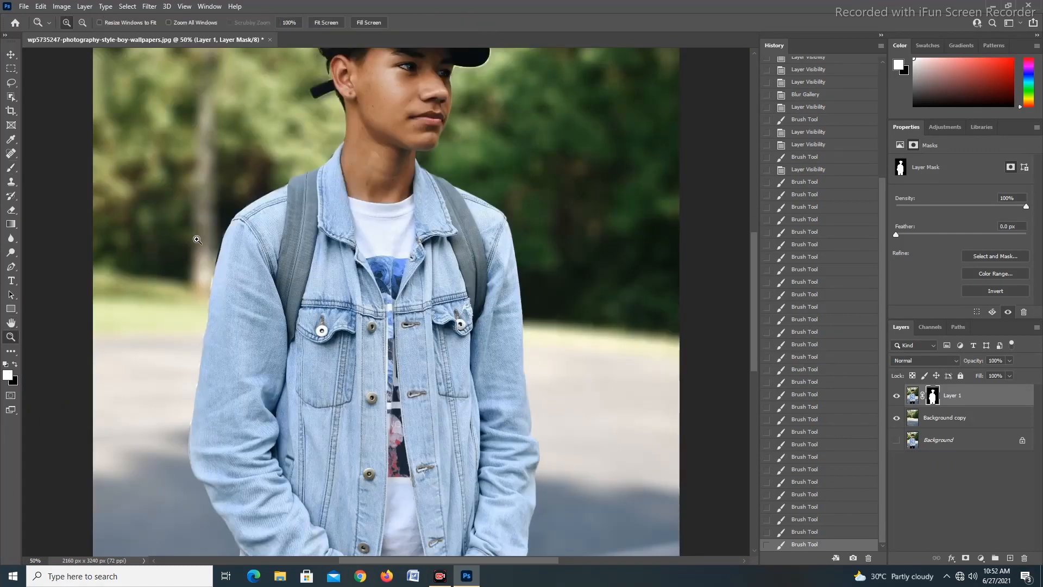
triple_click(194, 239)
click(11, 168)
drag(318, 155, 256, 413)
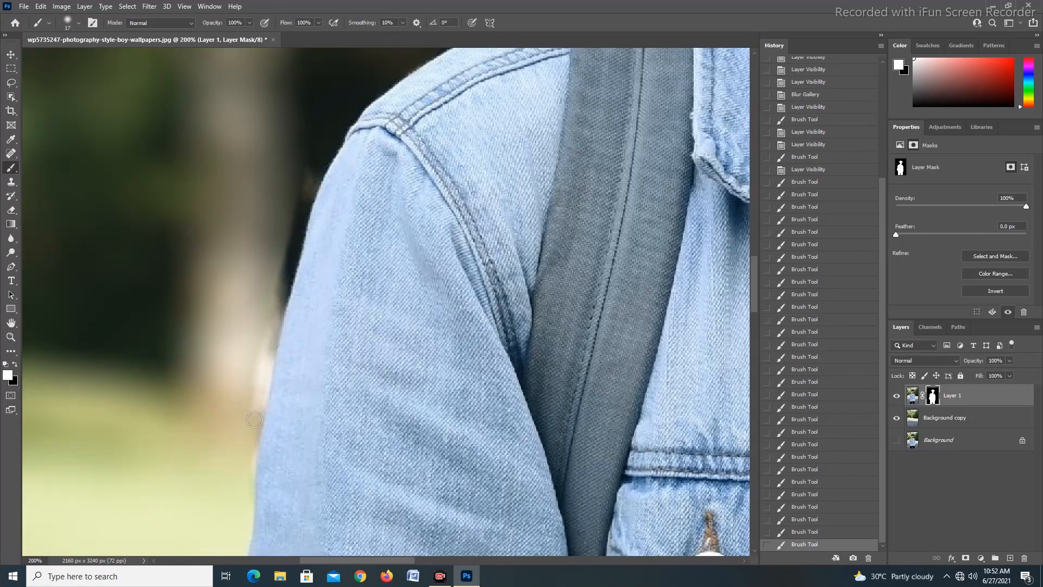
key(x)
drag(303, 200, 260, 413)
Mask out the bright specks along the rest of the man's right sleeve, down to the folds at the elbow
scroll(303, 77, down, 4)
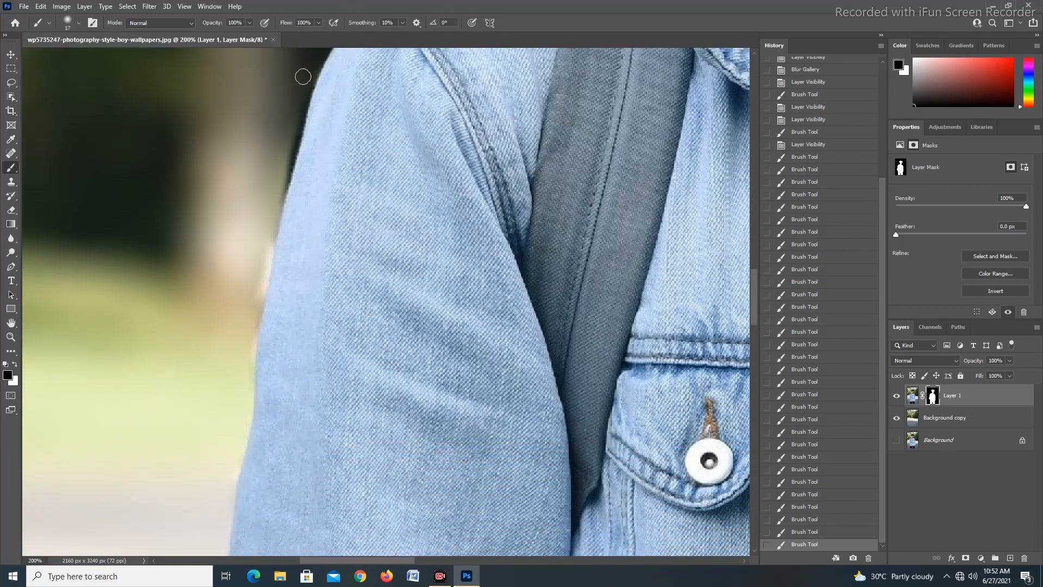
drag(276, 205, 256, 281)
scroll(255, 282, down, 6)
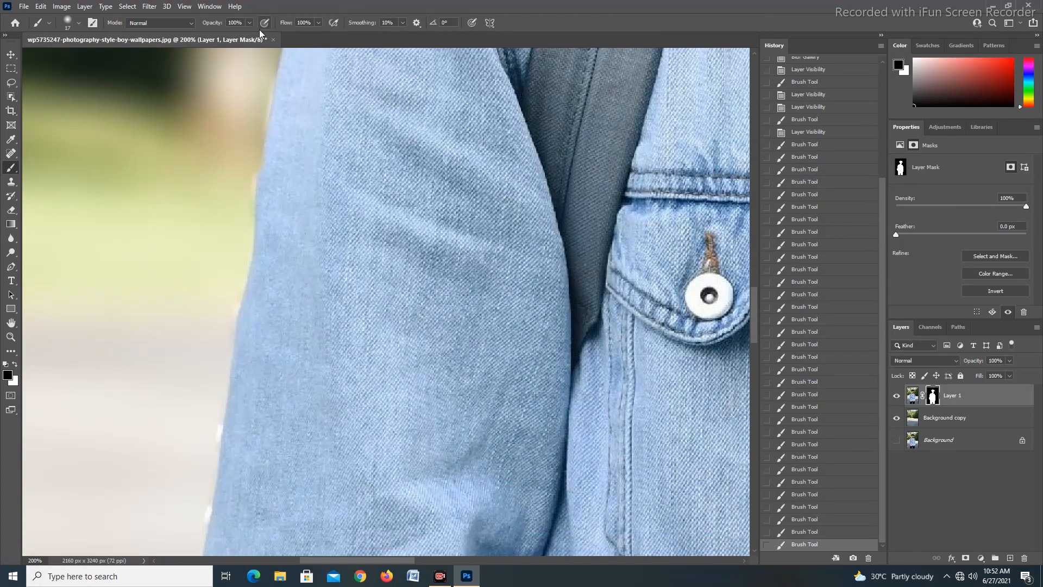
drag(217, 430, 218, 476)
scroll(191, 130, down, 9)
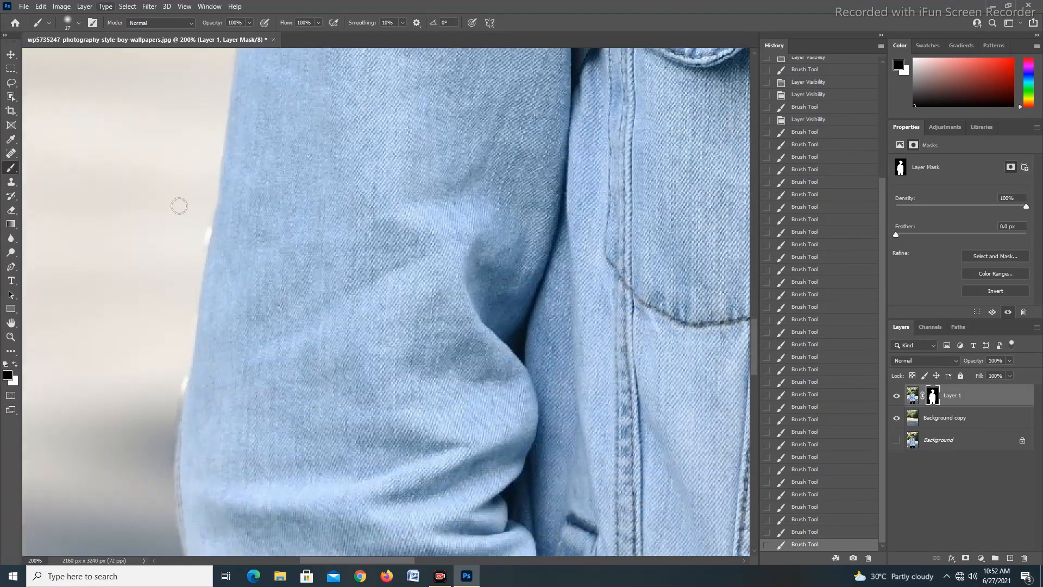
drag(204, 184, 175, 426)
Touch up the mask in black where the jacket hem meets the outer edge of the trousers
scroll(157, 410, down, 1)
scroll(157, 410, down, 3)
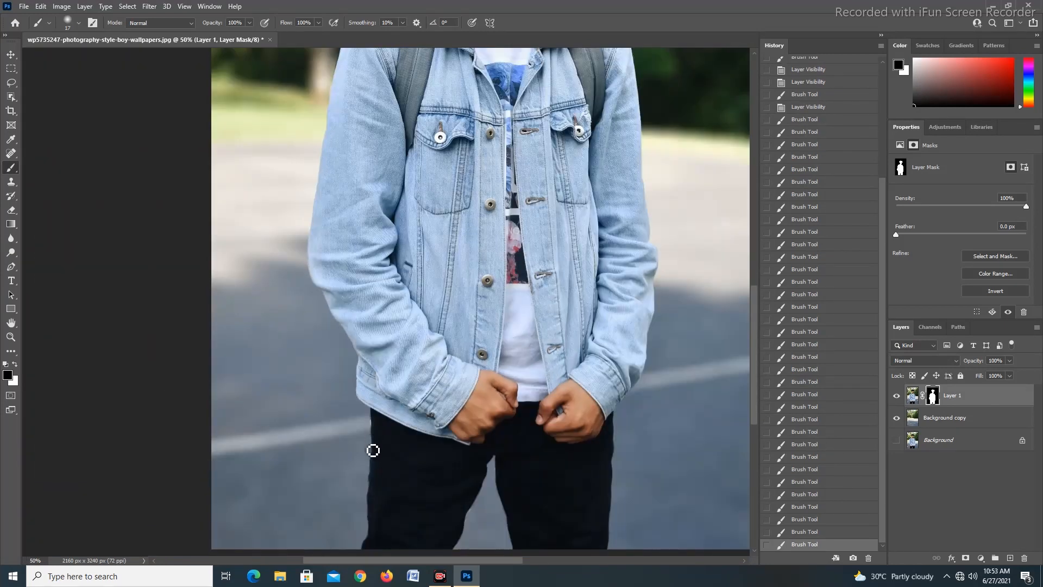
click(374, 428)
click(374, 428)
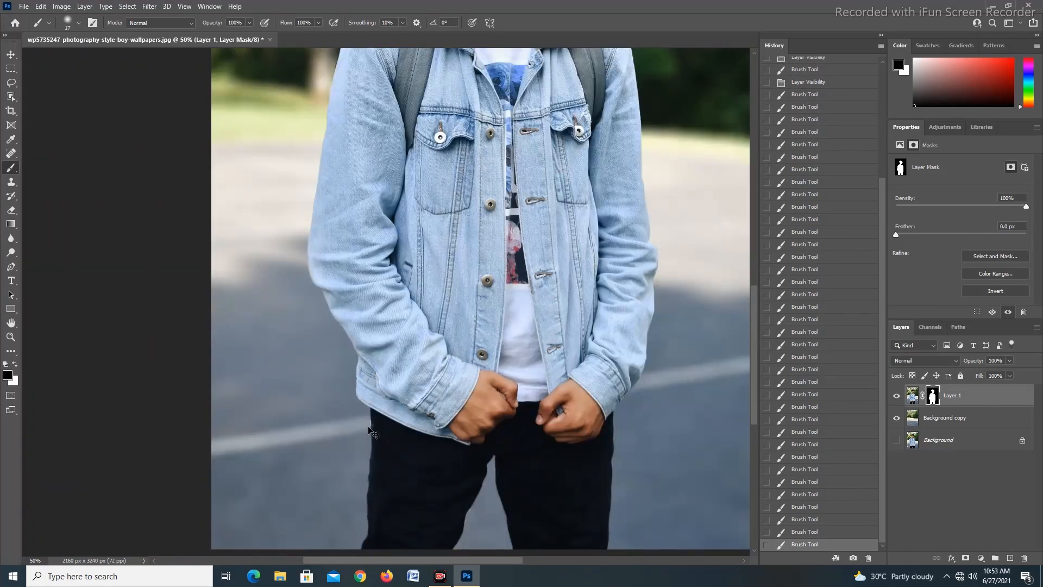
scroll(361, 431, down, 1)
Mask out the light fringe around the curls at the back of the head and around the cap's brim
scroll(357, 144, up, 6)
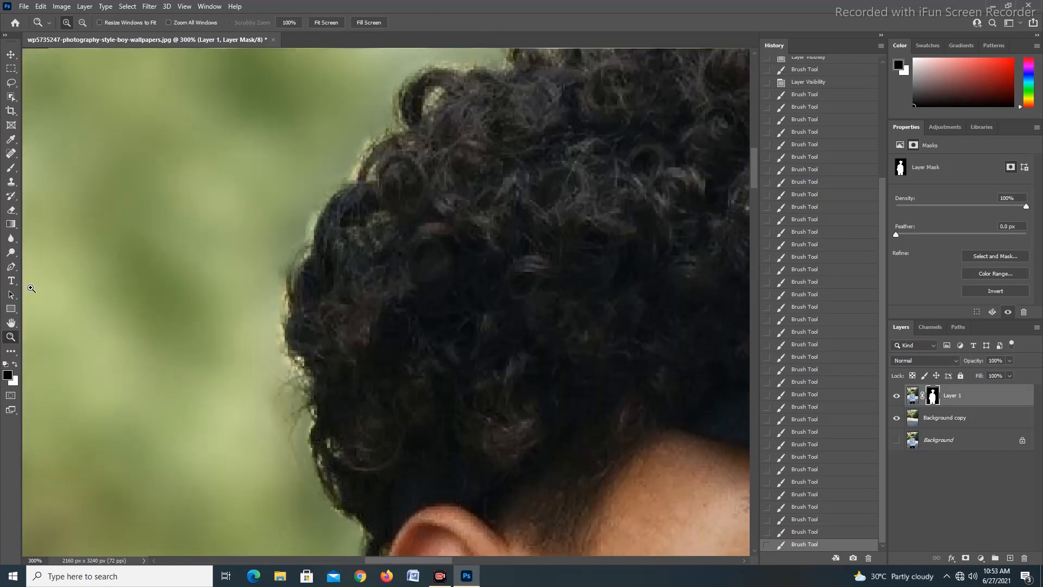
drag(320, 177, 367, 140)
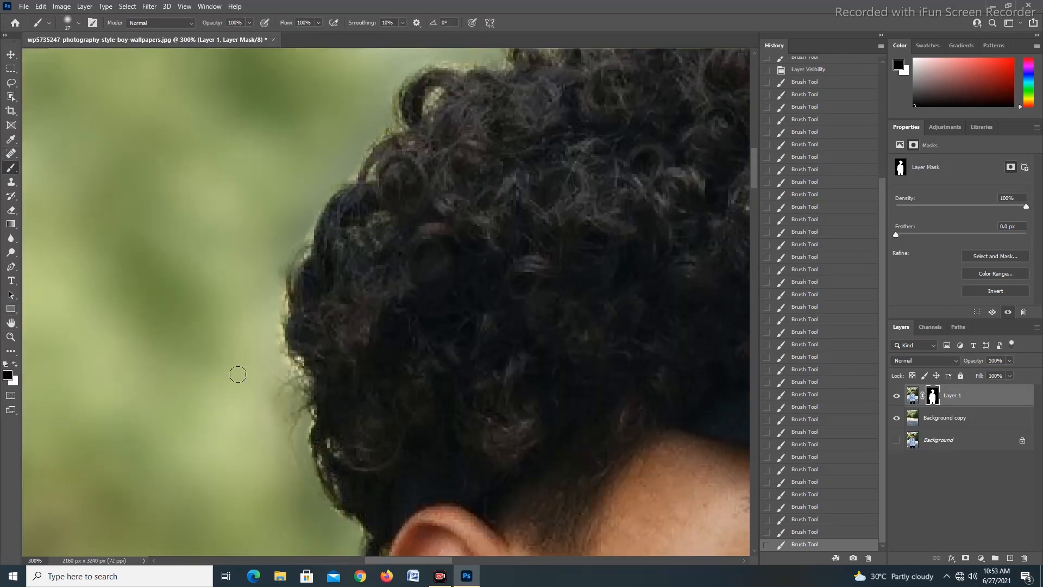
click(266, 279)
scroll(439, 162, up, 3)
scroll(466, 169, down, 2)
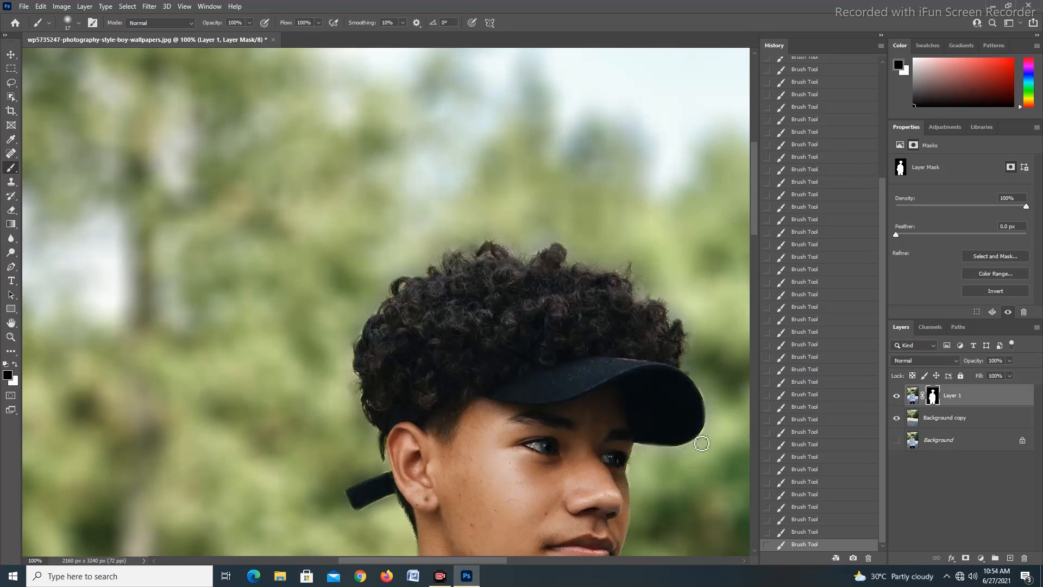
scroll(702, 444, down, 3)
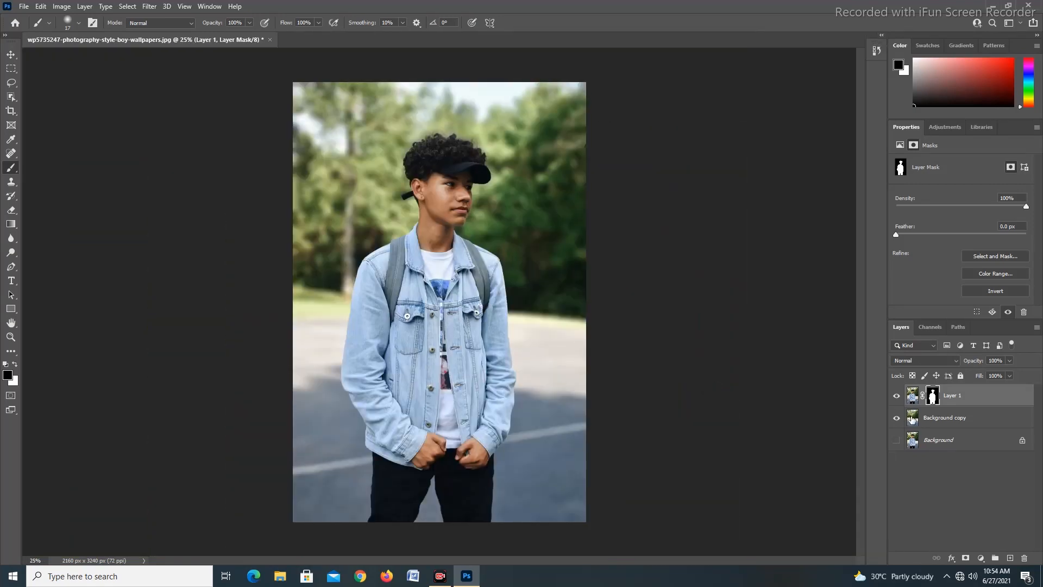